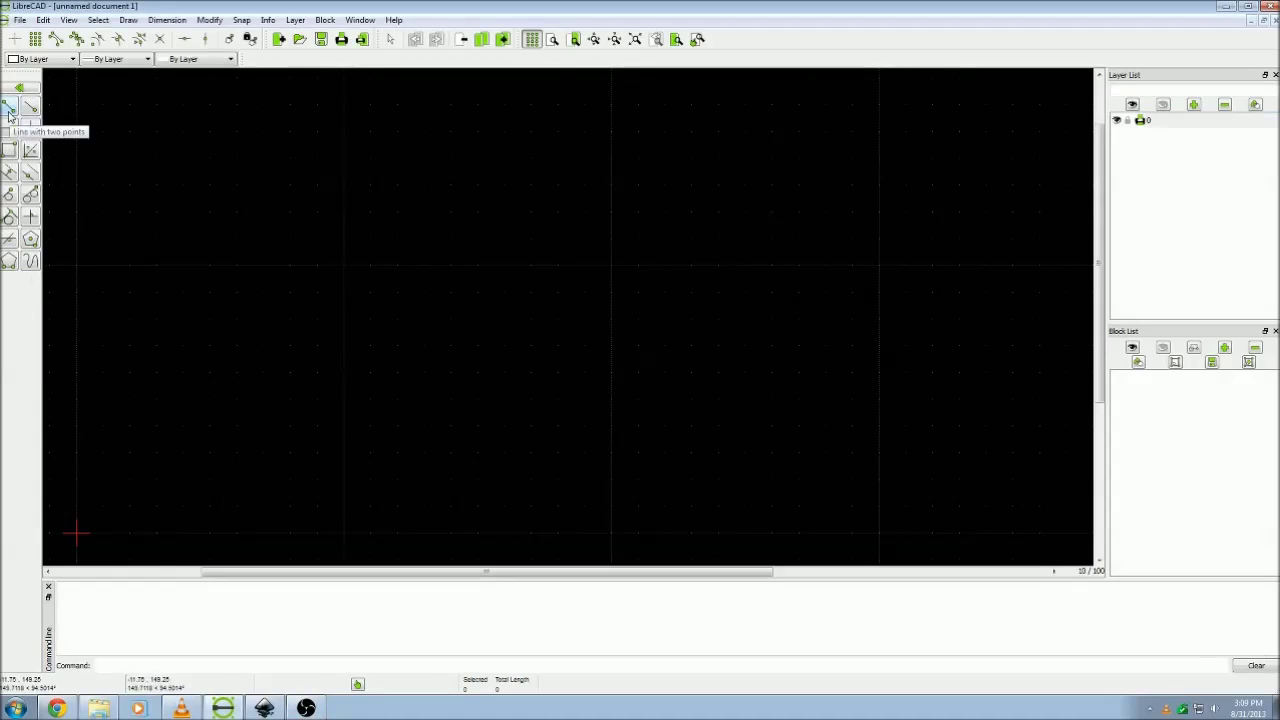
Step: Draw the first triangle from a 10-unit base line and a 10-unit line at 60°
click(291, 236)
text(@1,)
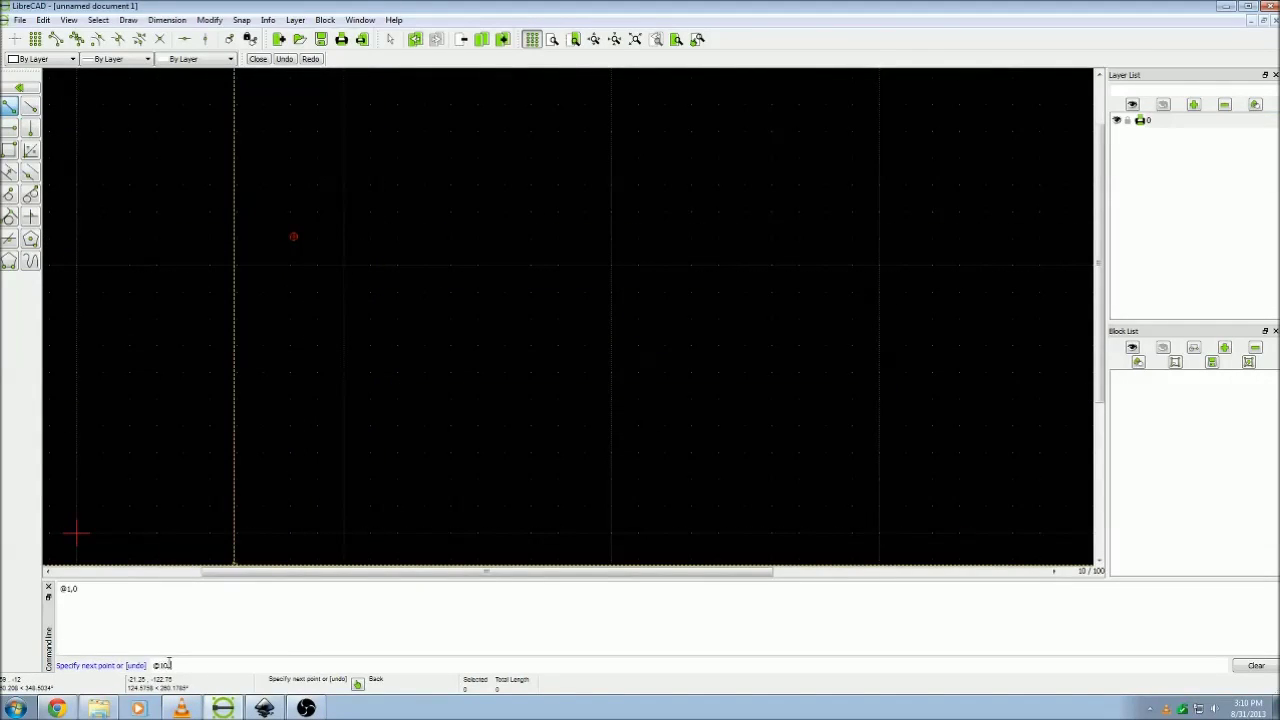
text(,0)
key(Return)
right_click(308, 237)
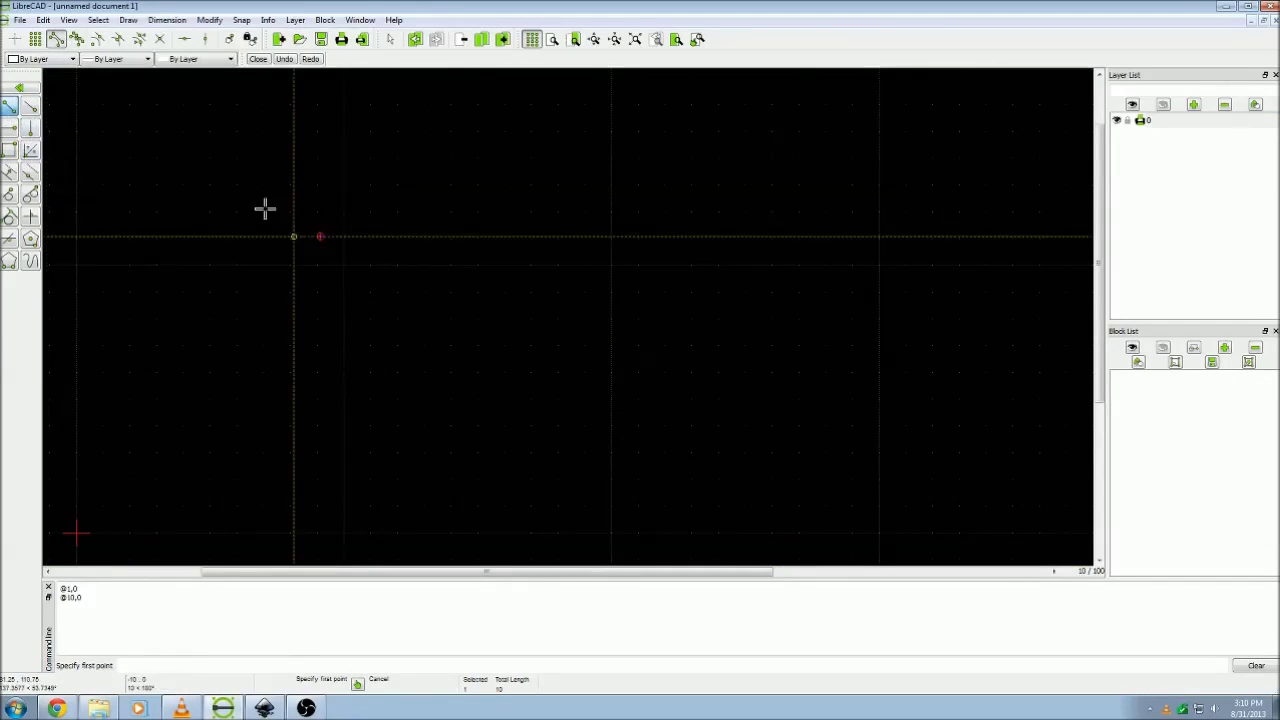
click(320, 236)
text(<60)
key(Return)
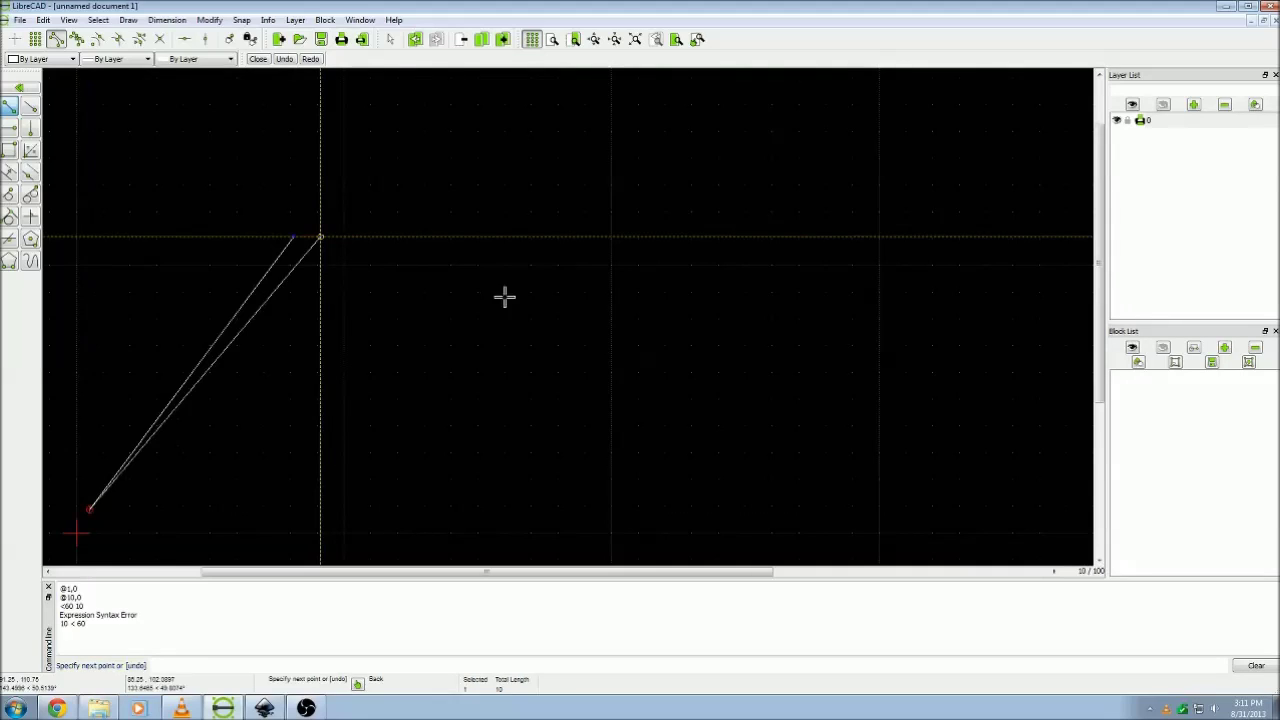
key(ctrl+z)
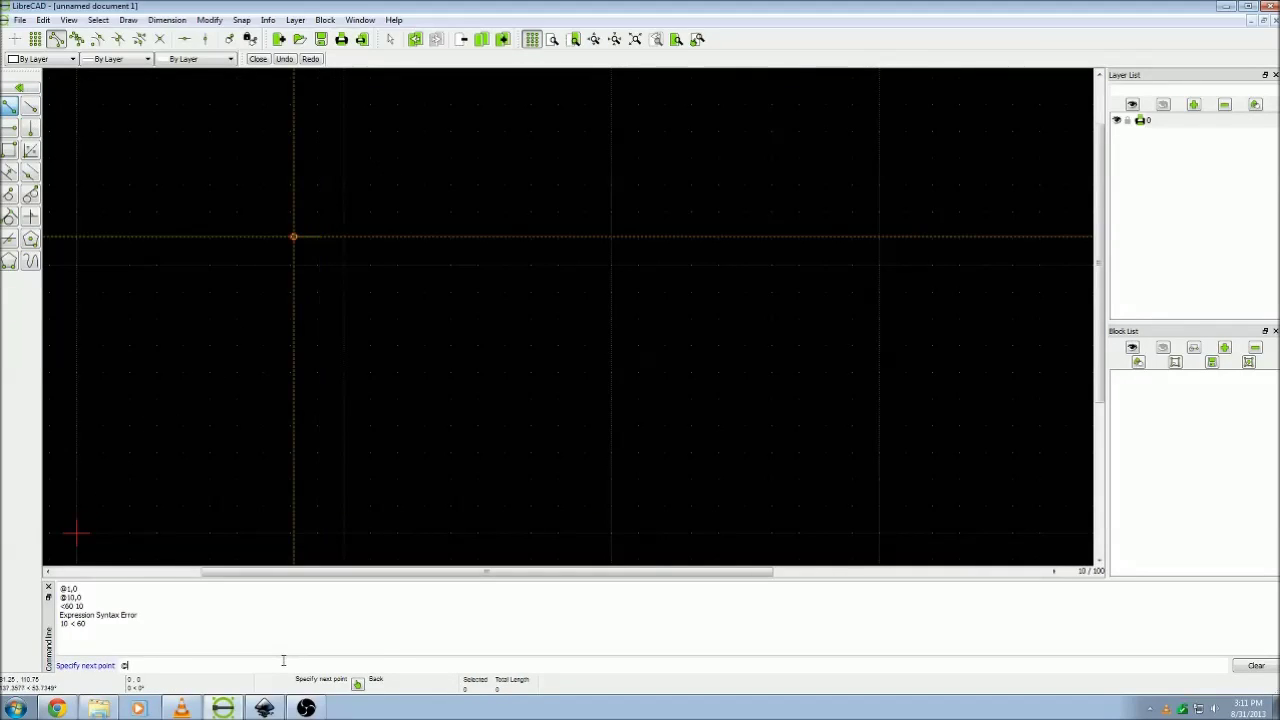
text(@10<60)
key(Return)
right_click(320, 234)
Step: Mirror the triangle to create a second, joined triangle
click(12, 138)
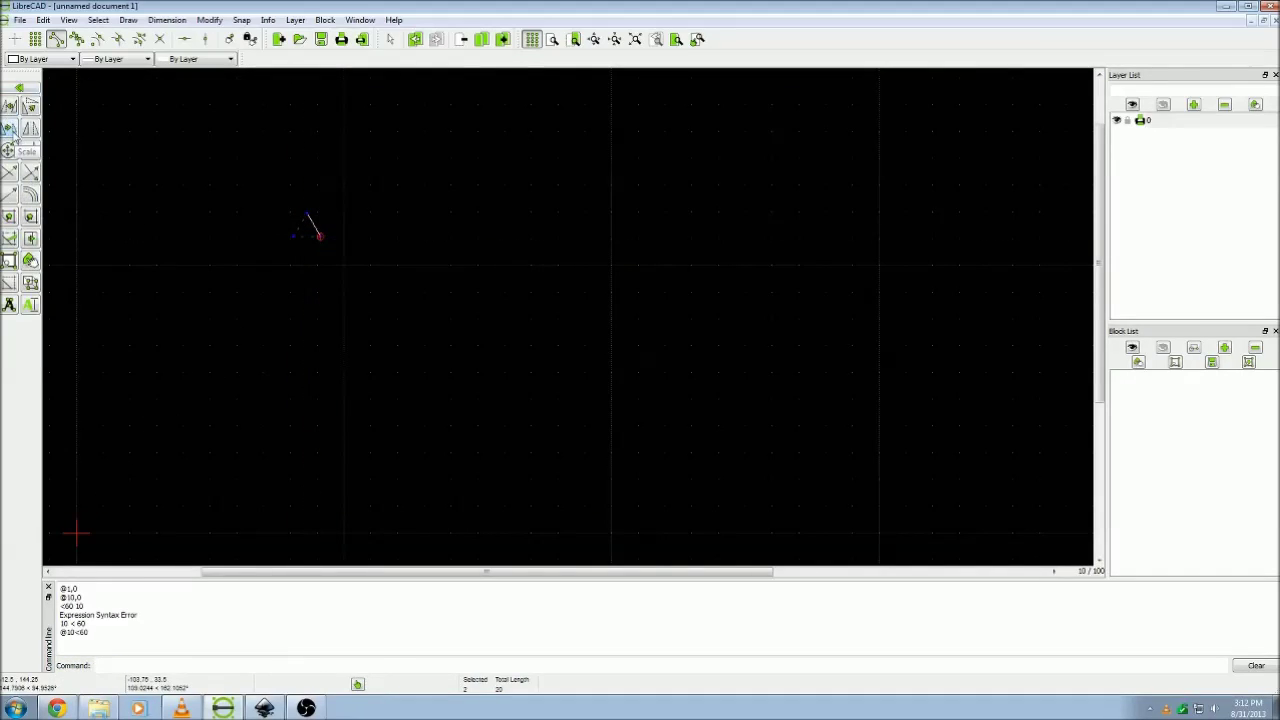
click(320, 229)
click(383, 213)
scroll(522, 275, up, 1)
Step: From the triangles' midpoint, draw a 20-unit vertical body line and a 7.5-unit horizontal line
click(9, 105)
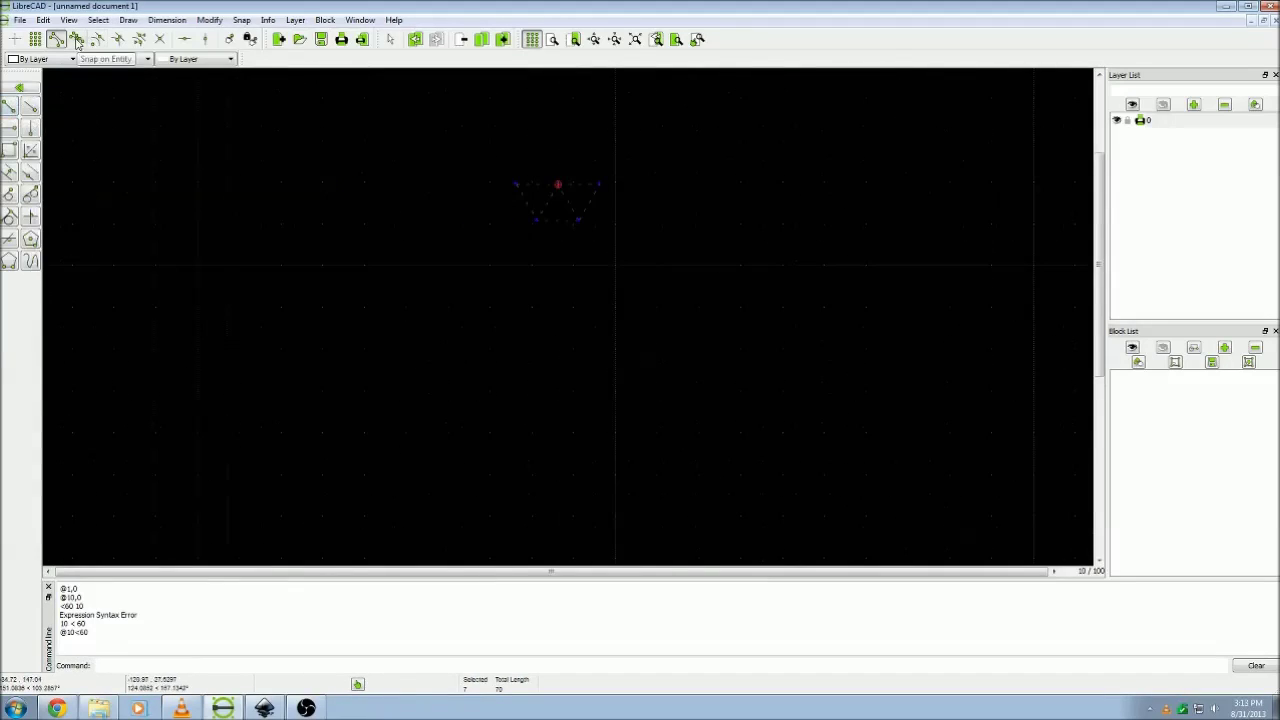
click(9, 105)
click(118, 38)
click(537, 220)
text(@0)
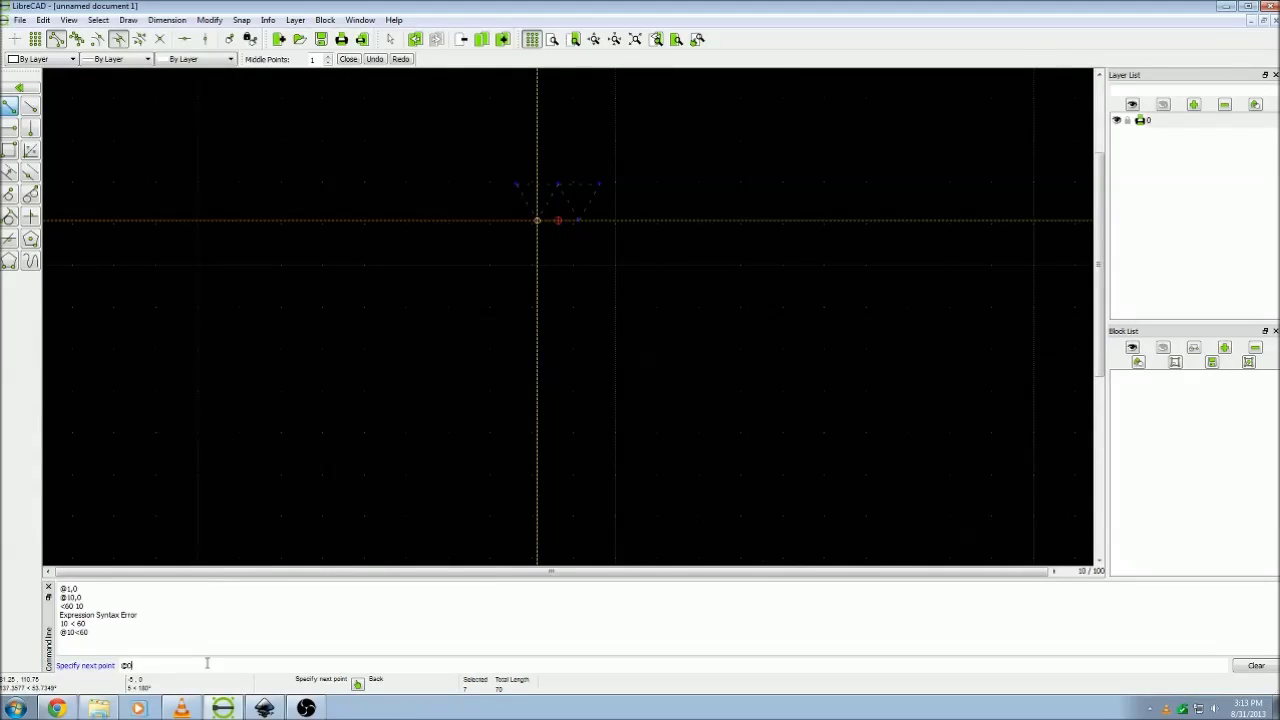
text(,-20)
key(Return)
text(@)
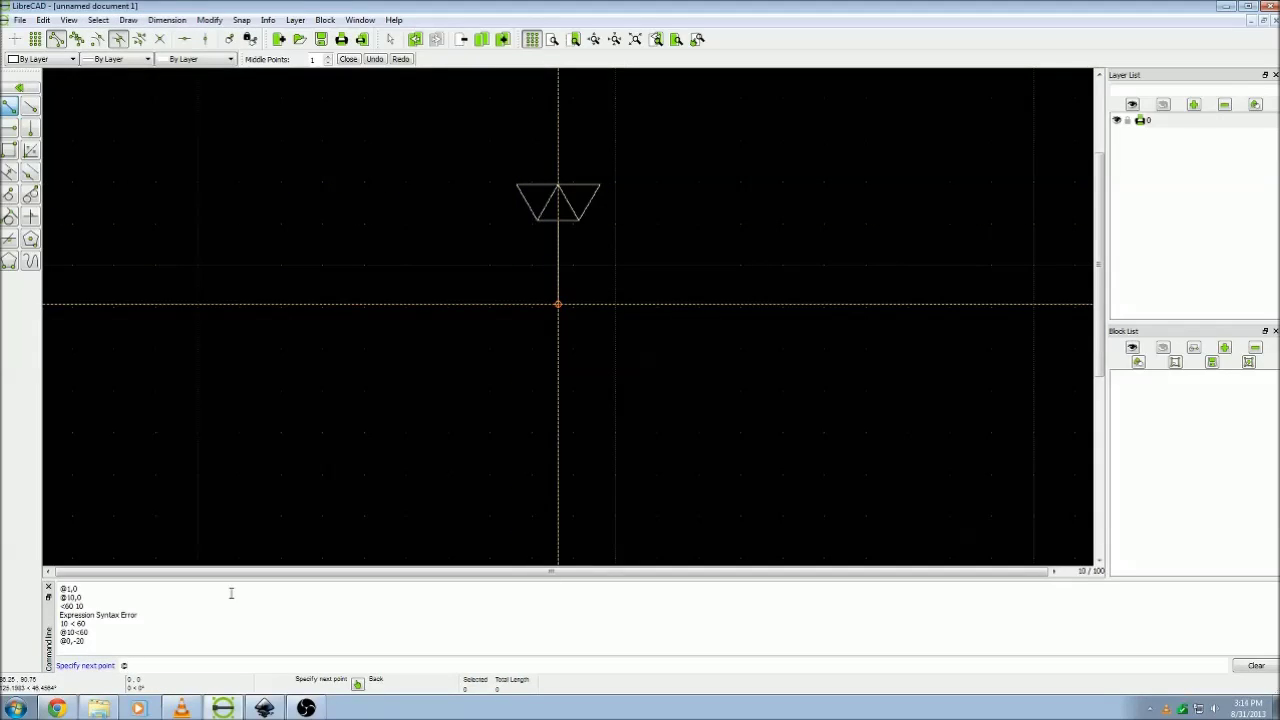
text(7.5,0)
key(Return)
key(Escape)
Step: Mirror the body lines into angled arms, keeping the originals
click(563, 305)
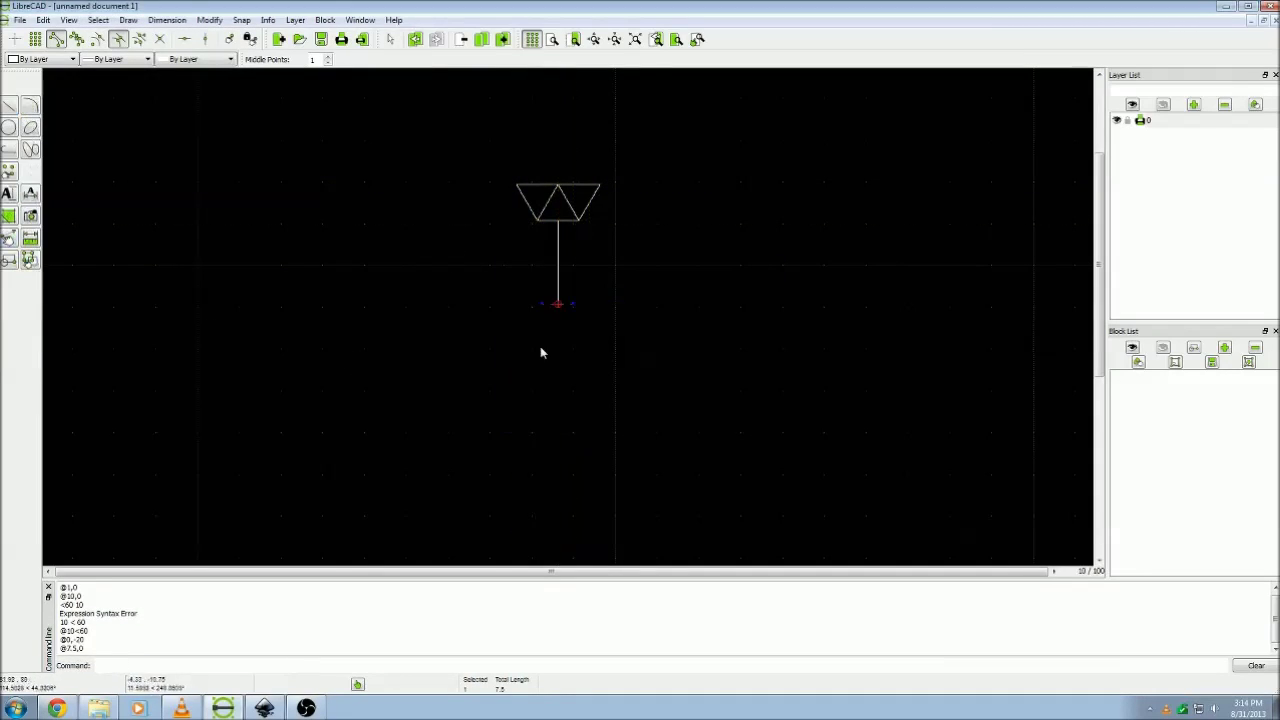
click(9, 237)
click(30, 128)
drag(523, 286, 605, 274)
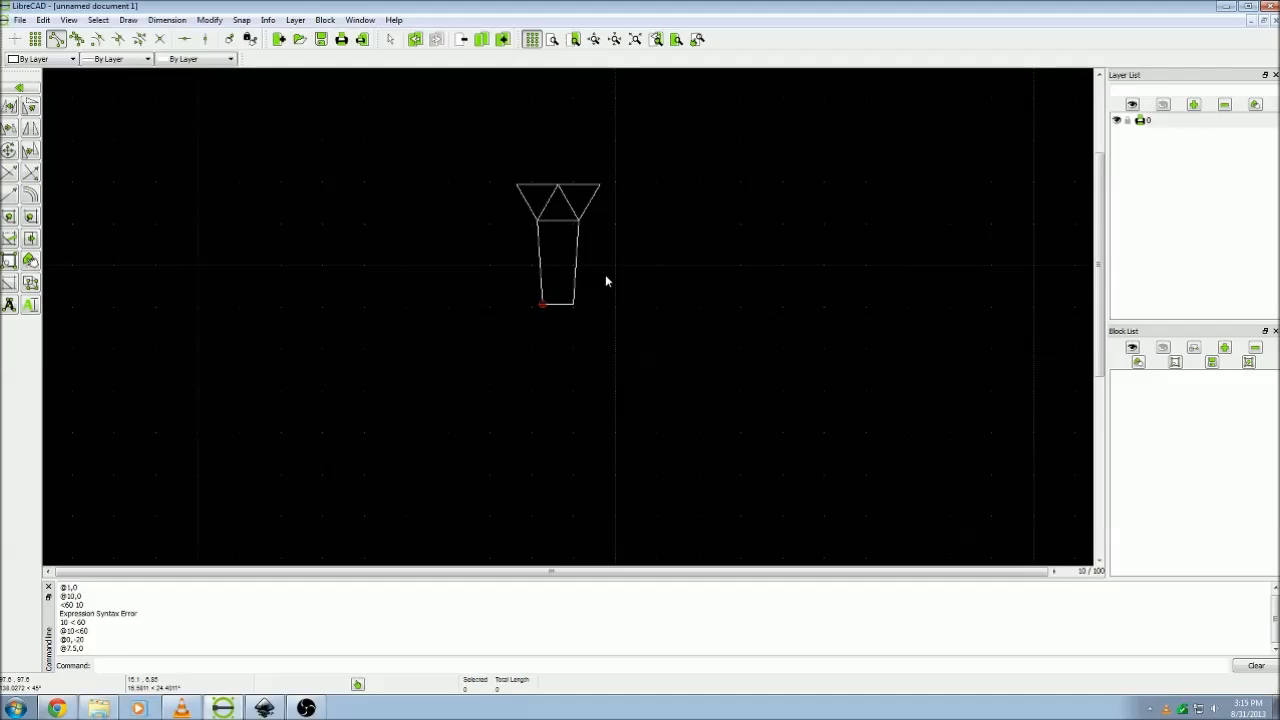
key(Return)
click(558, 184)
click(537, 218)
click(672, 407)
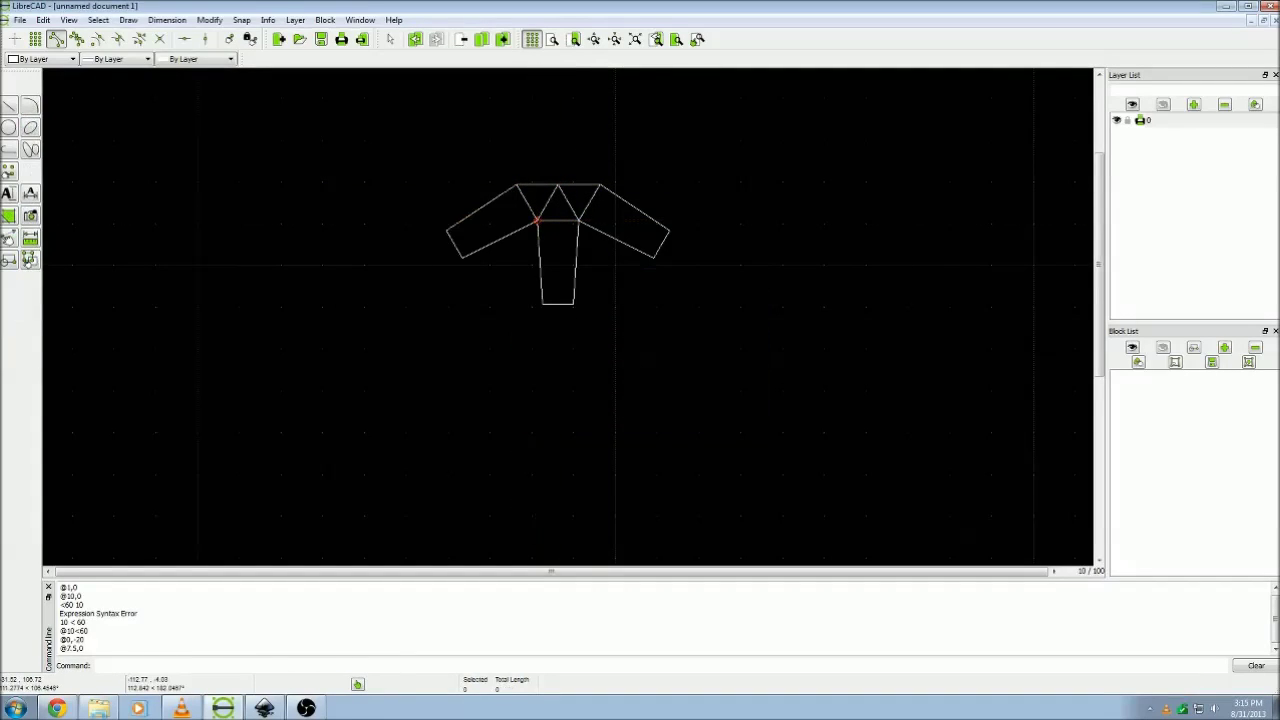
Step: Start a two-point circle at the body's bottom corner
click(9, 127)
click(9, 128)
click(572, 305)
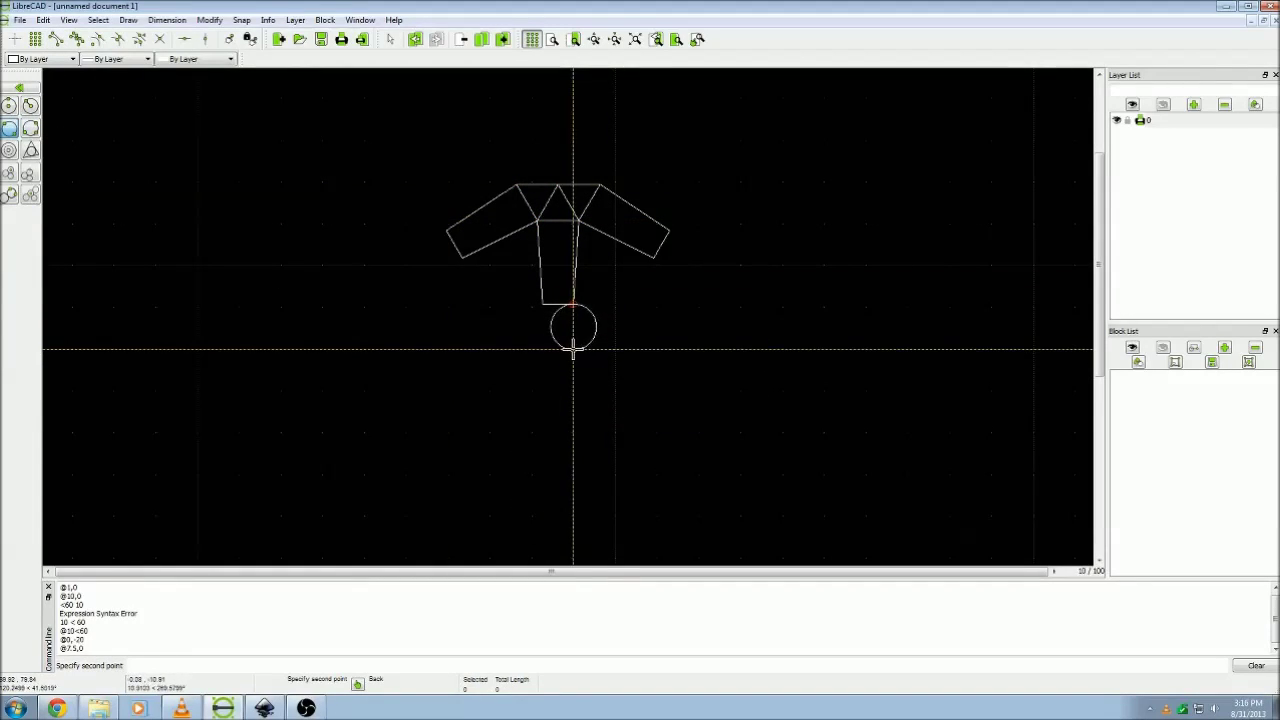
Step: Complete a 10-unit circle below the body, then draw a larger overlapping two-point circle
text(@0,-10)
key(Return)
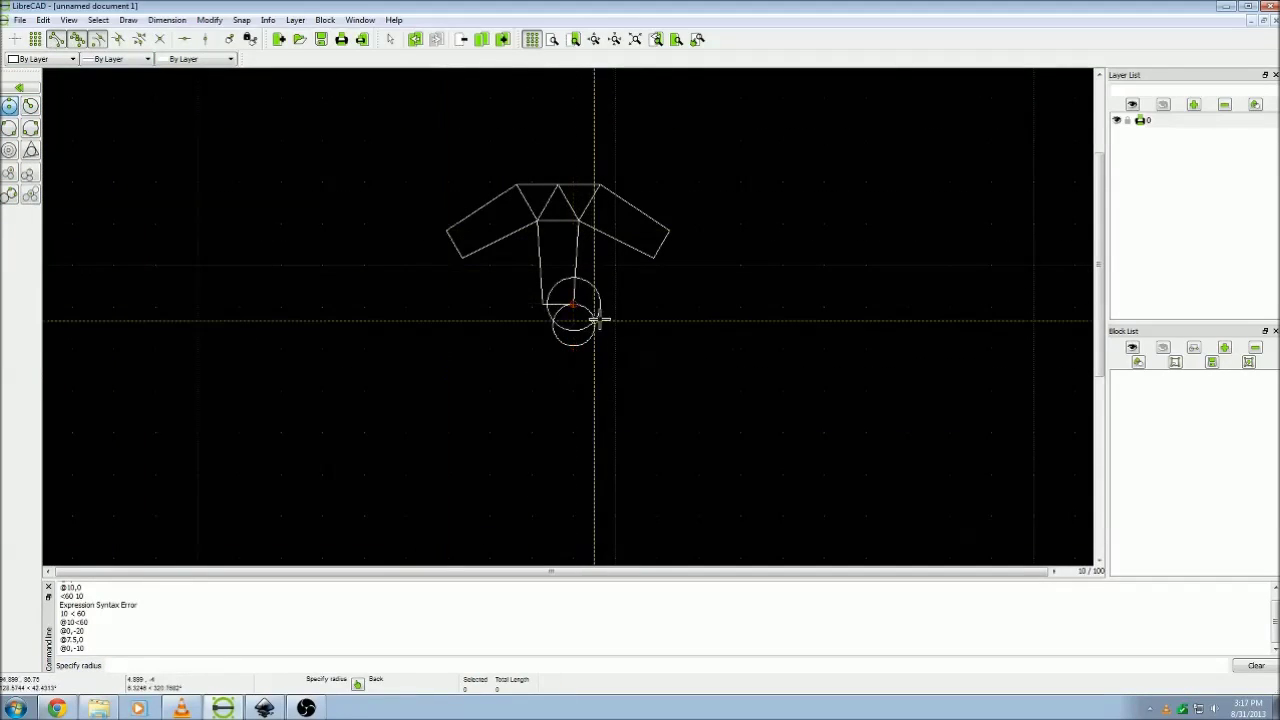
click(31, 108)
click(9, 127)
click(594, 323)
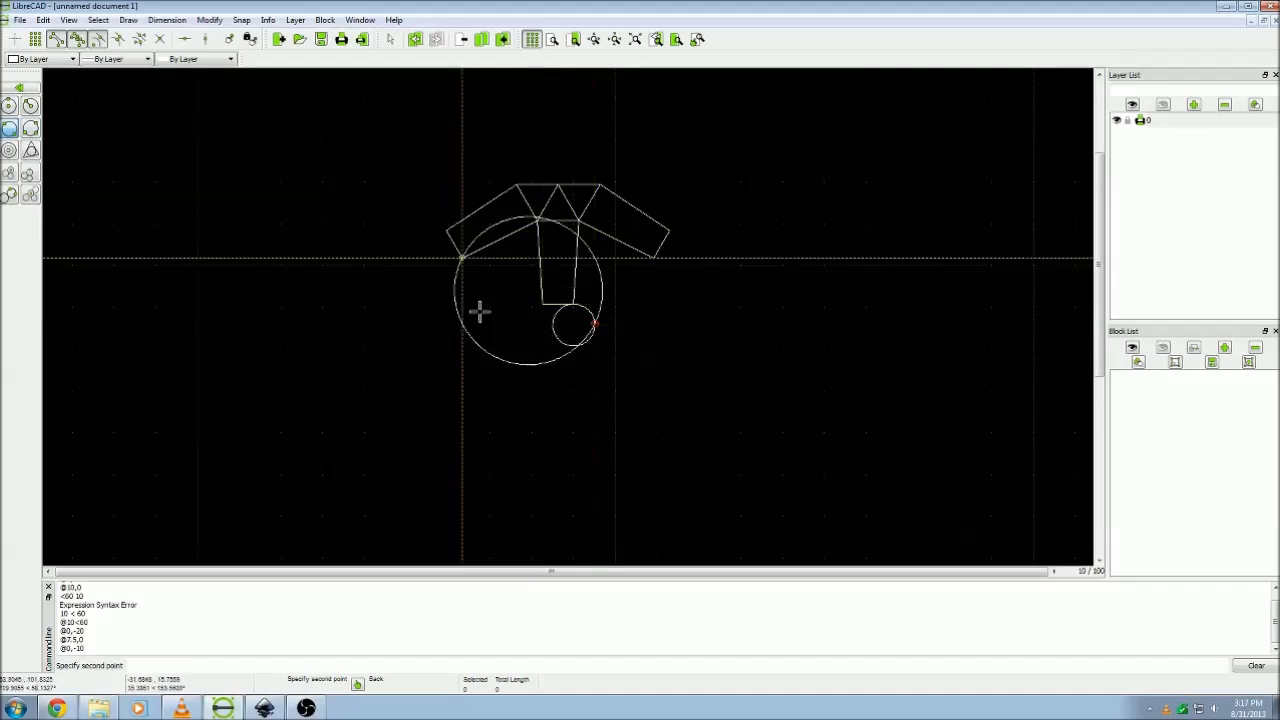
click(548, 297)
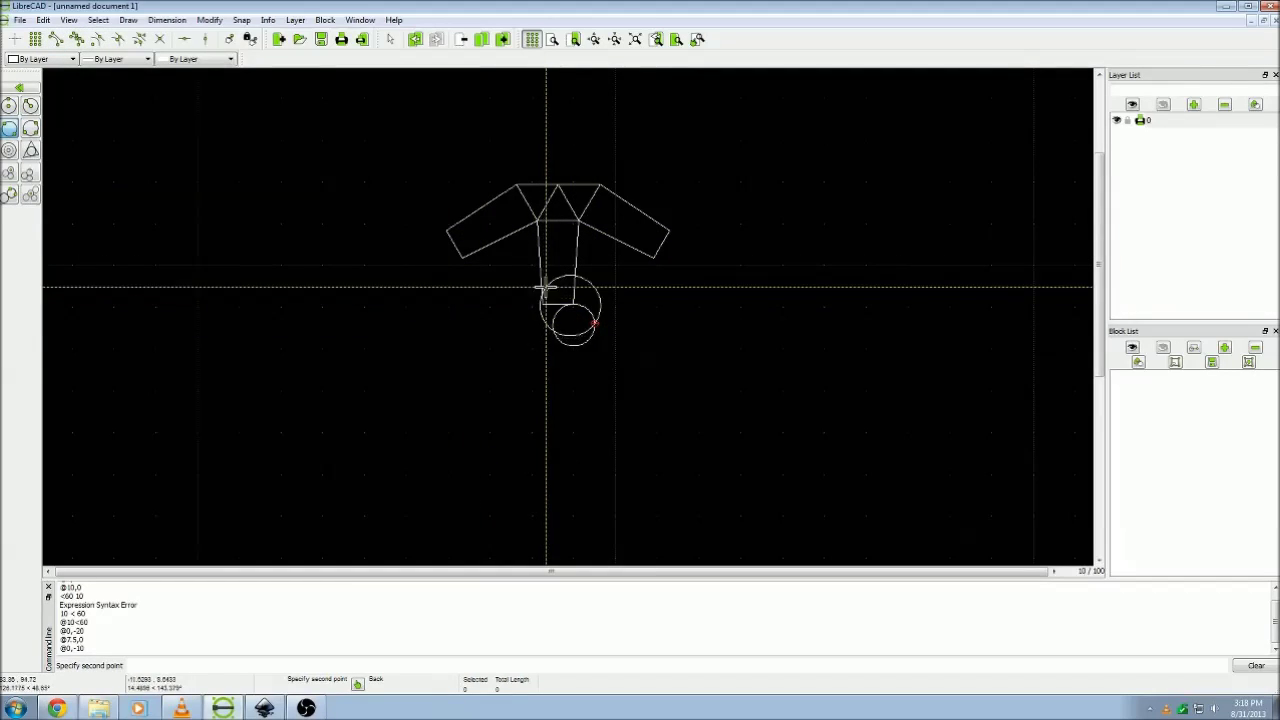
key(Escape)
Step: Trim the overlapping circles down to a single hook-shaped arc
key(t)
key(m)
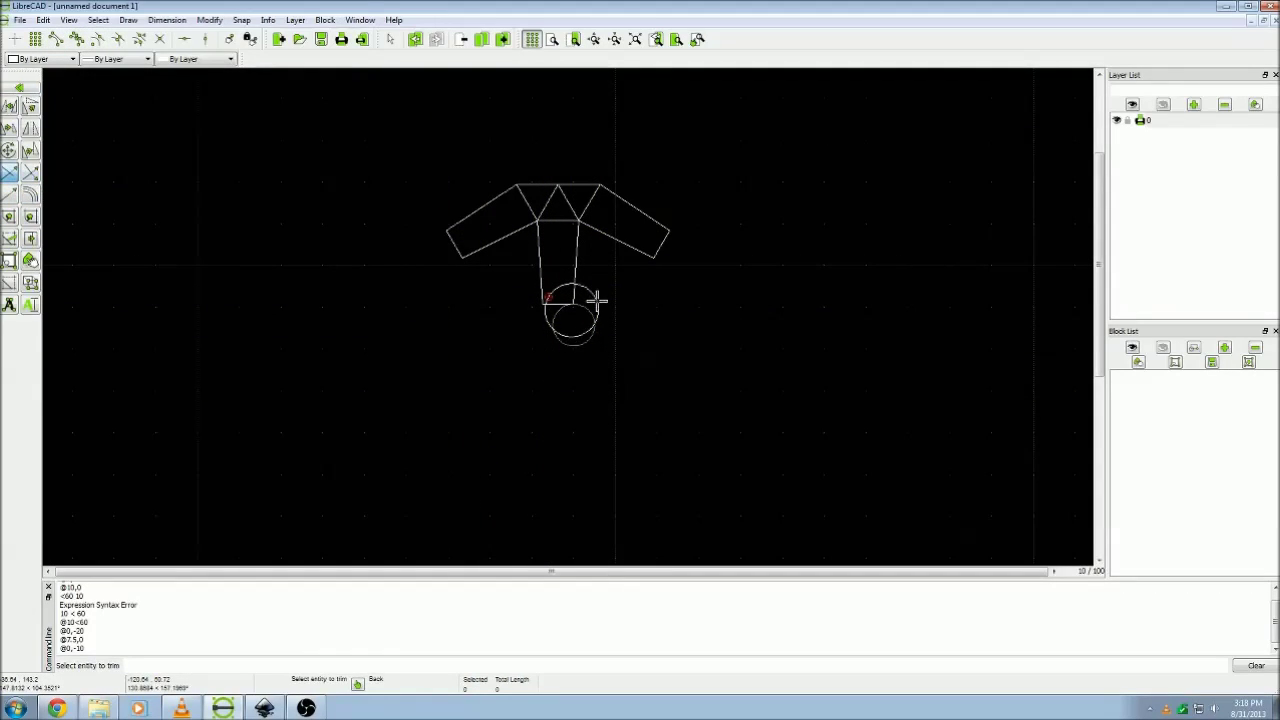
click(562, 290)
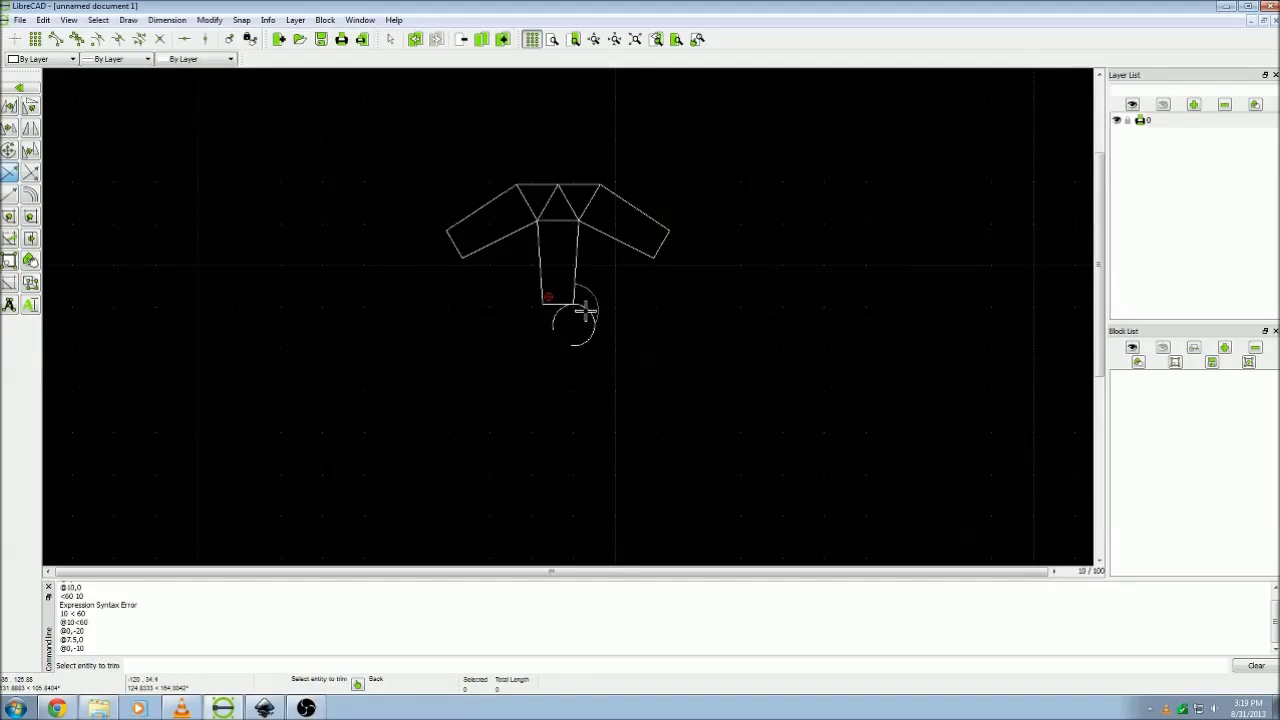
click(550, 328)
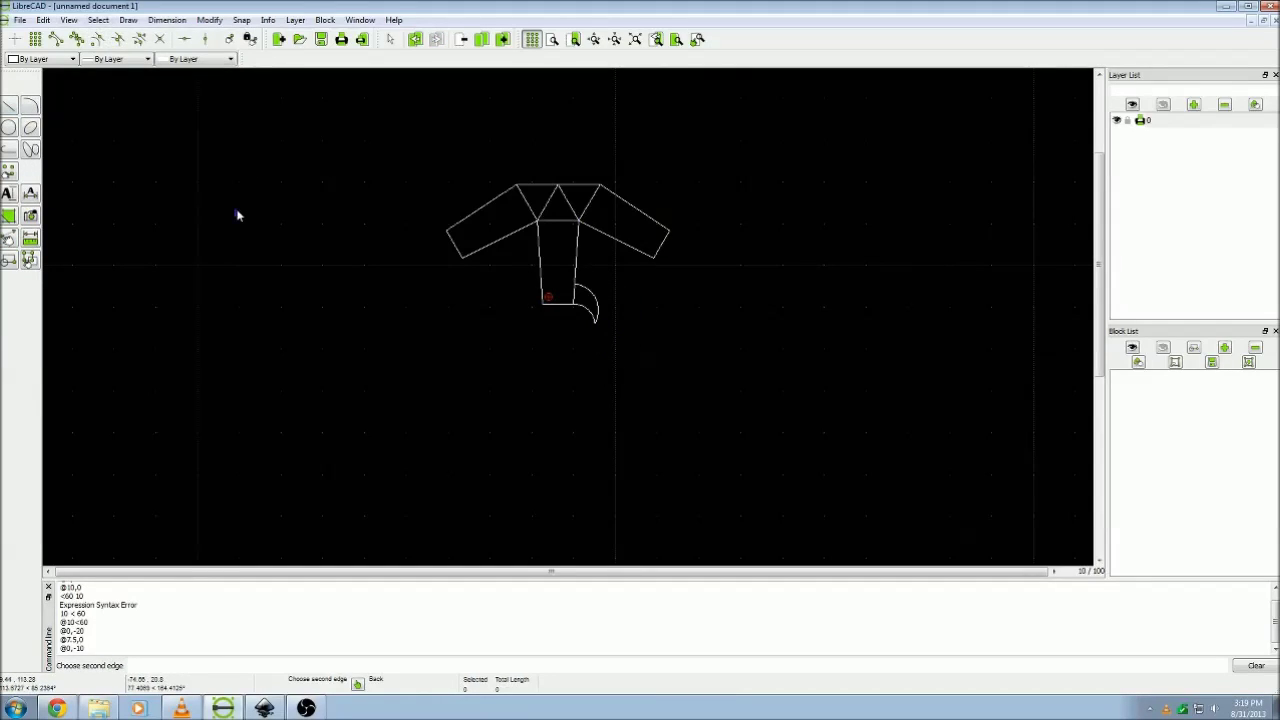
Step: Draw a line 15 units downward from the triangles' midpoint
key(l)
key(i)
text(@0,-15)
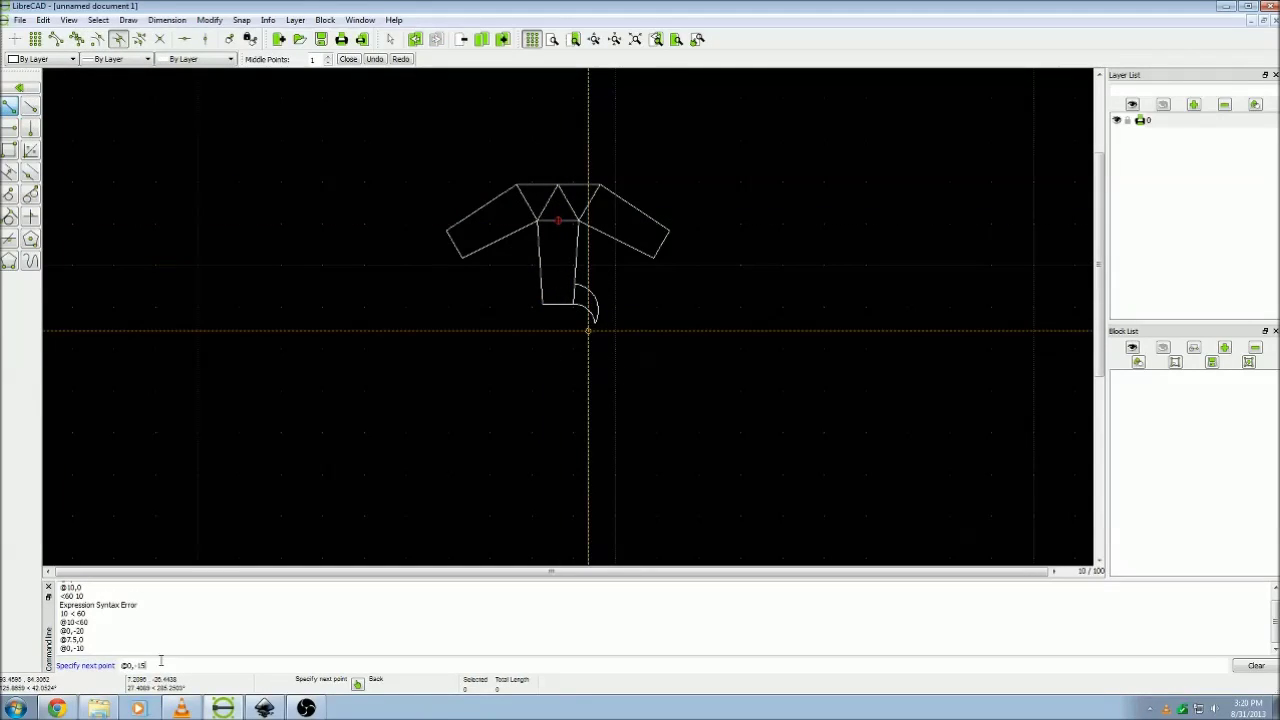
key(Return)
key(Escape)
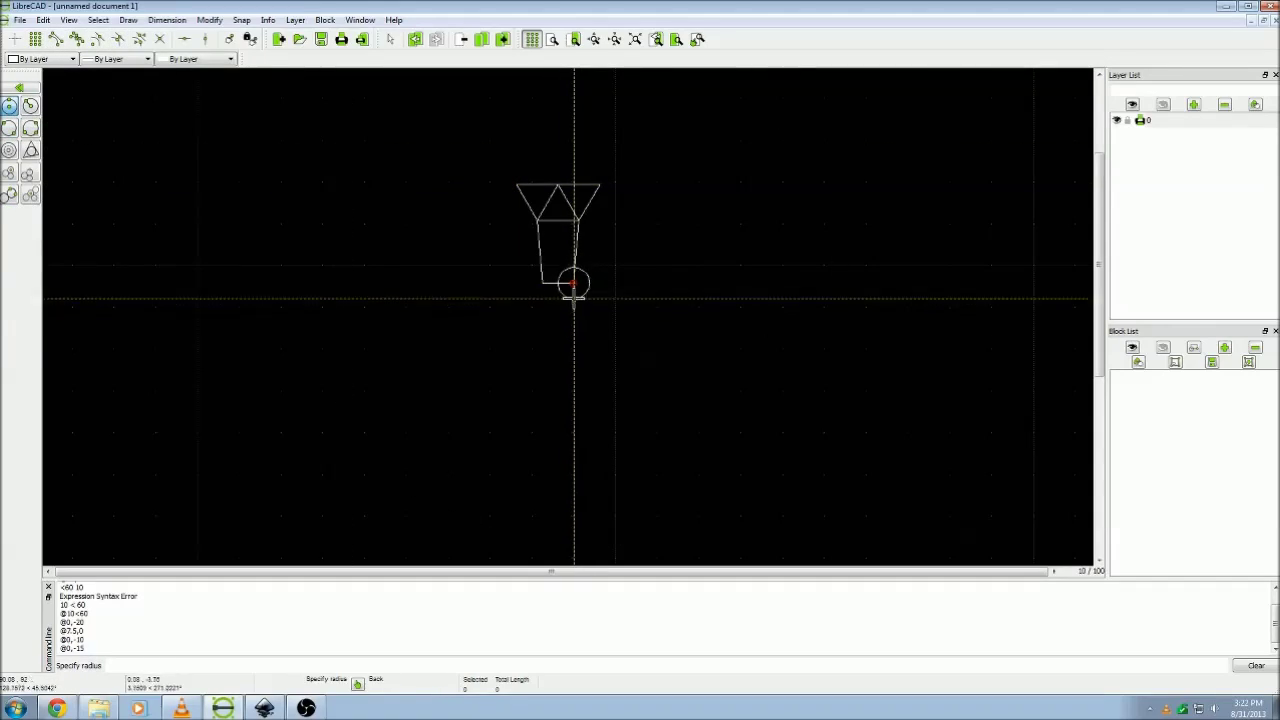
Step: Draw a three-point arc fin at the body's corner
right_click(570, 300)
scroll(597, 288, up, 5)
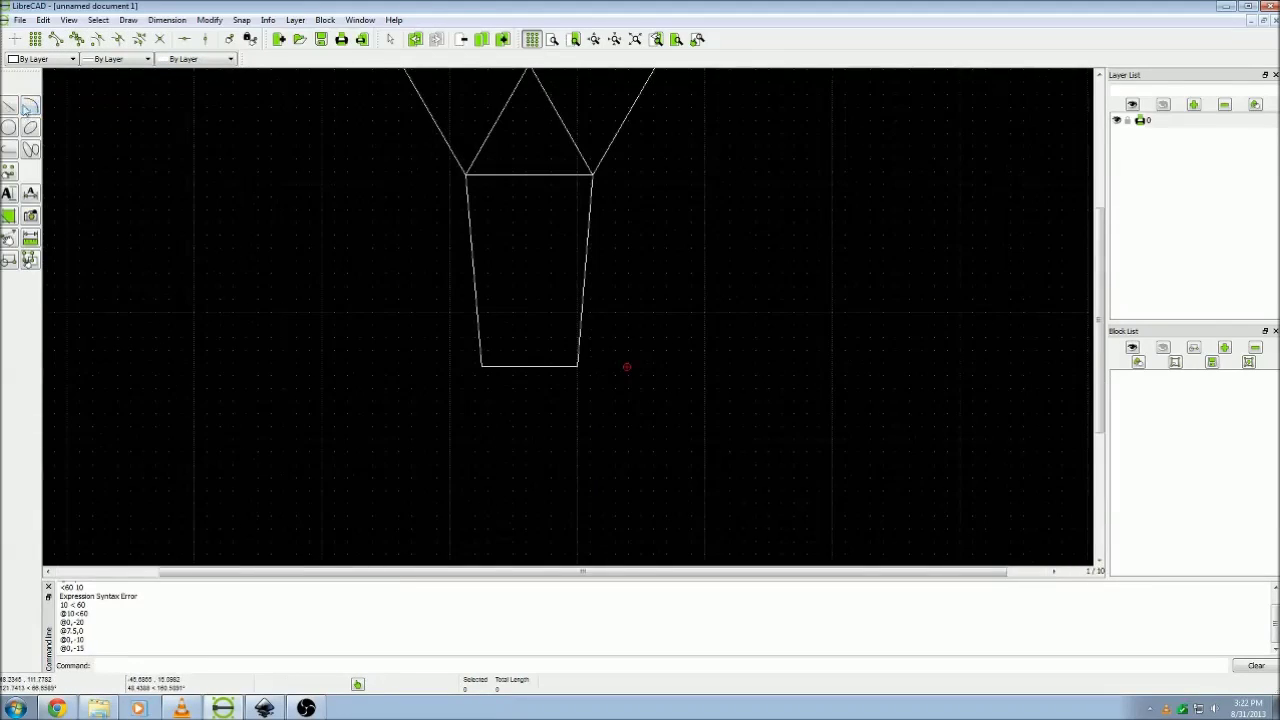
click(598, 365)
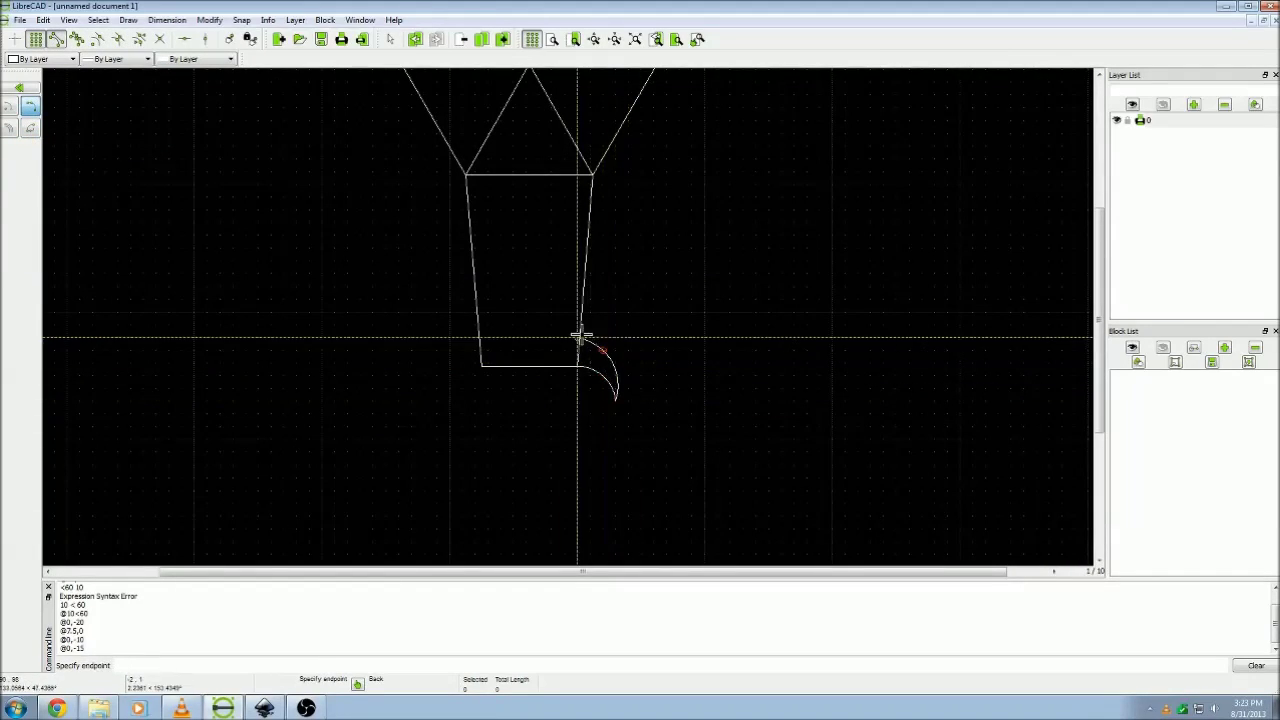
click(604, 323)
click(527, 323)
right_click(527, 323)
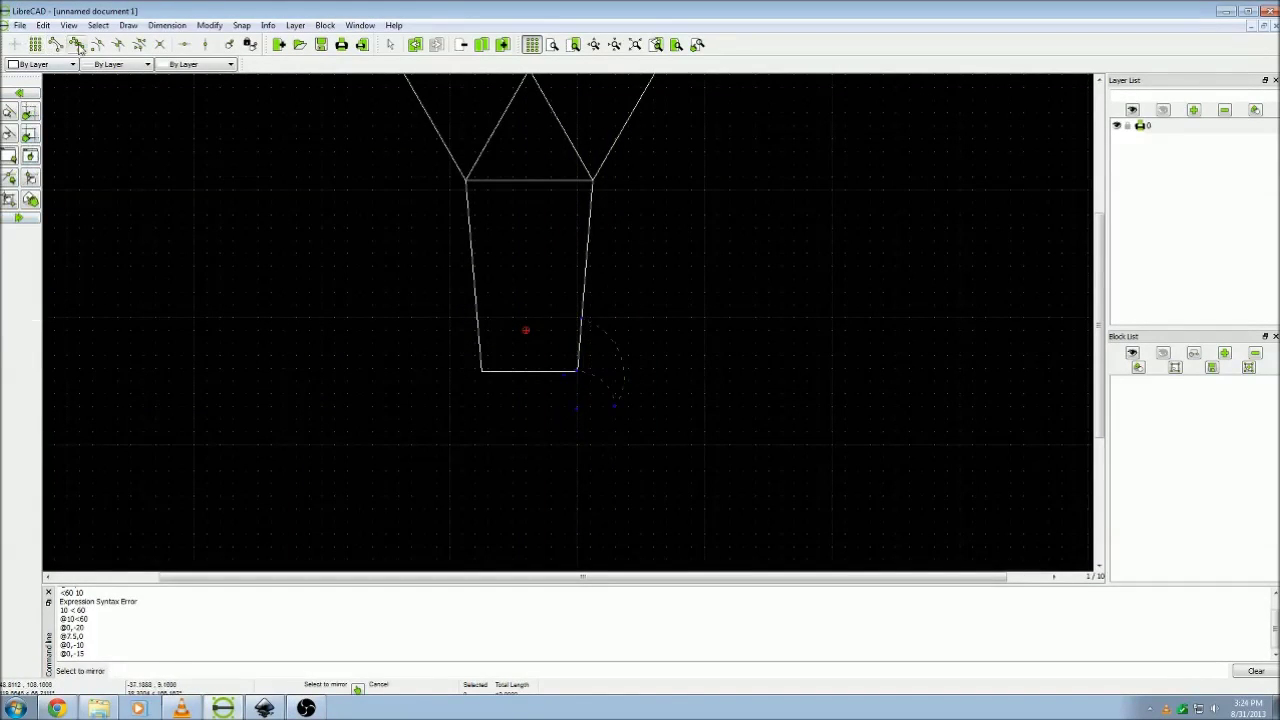
Step: Mirror the fin to the body's other side and onto both arm tips, keeping originals
click(552, 315)
click(583, 258)
click(666, 409)
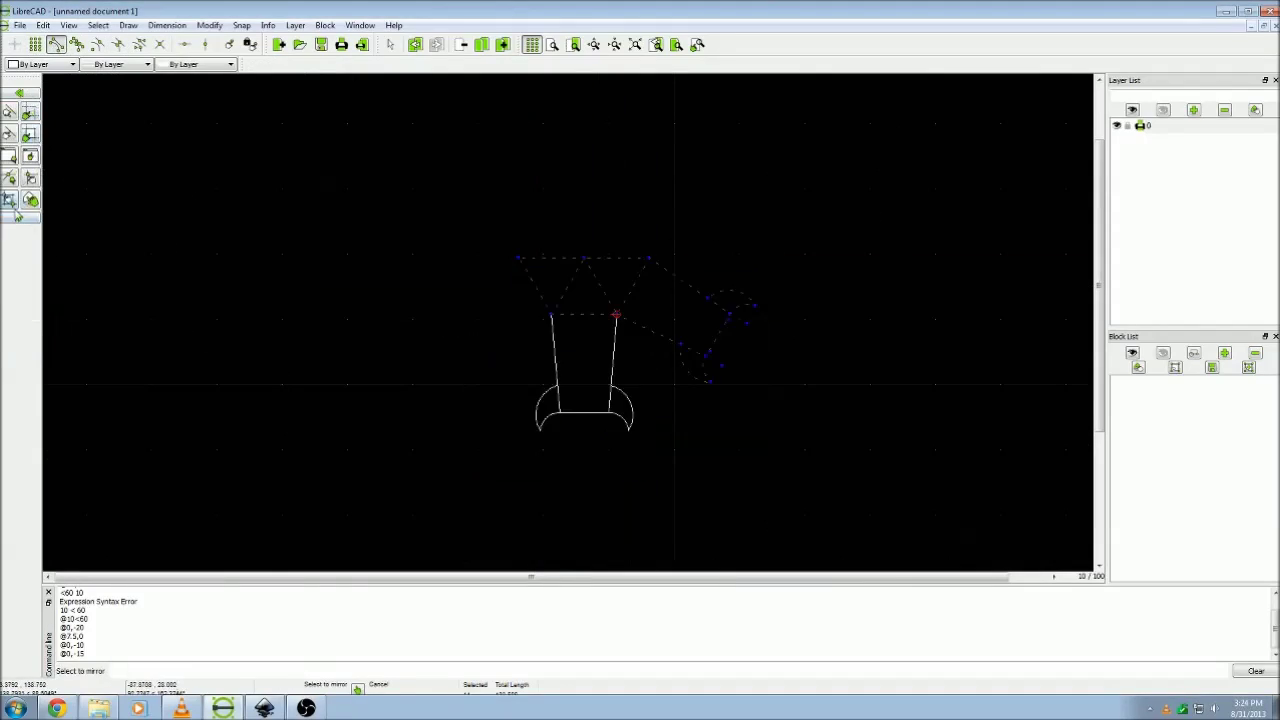
click(616, 315)
click(583, 258)
click(666, 409)
middle_drag(597, 453, 580, 368)
click(565, 328)
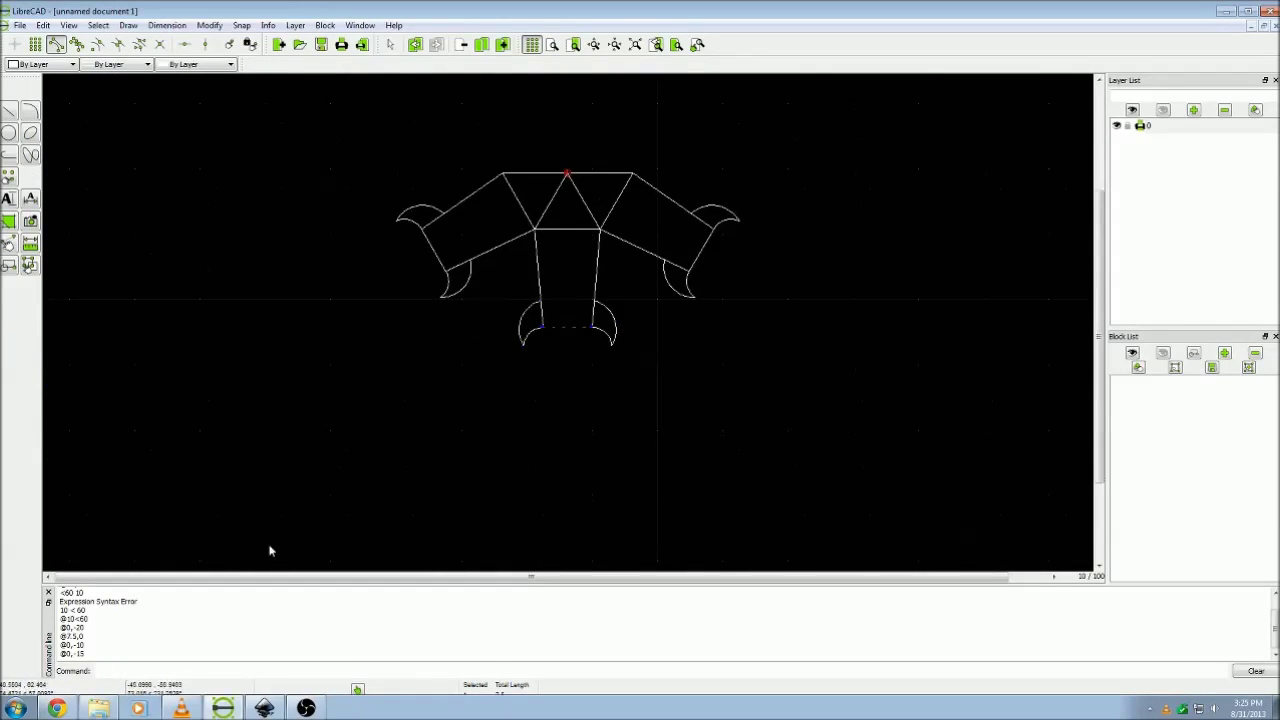
Step: Add a 300° line below the body and a short 3-unit line at 60°
text(li)
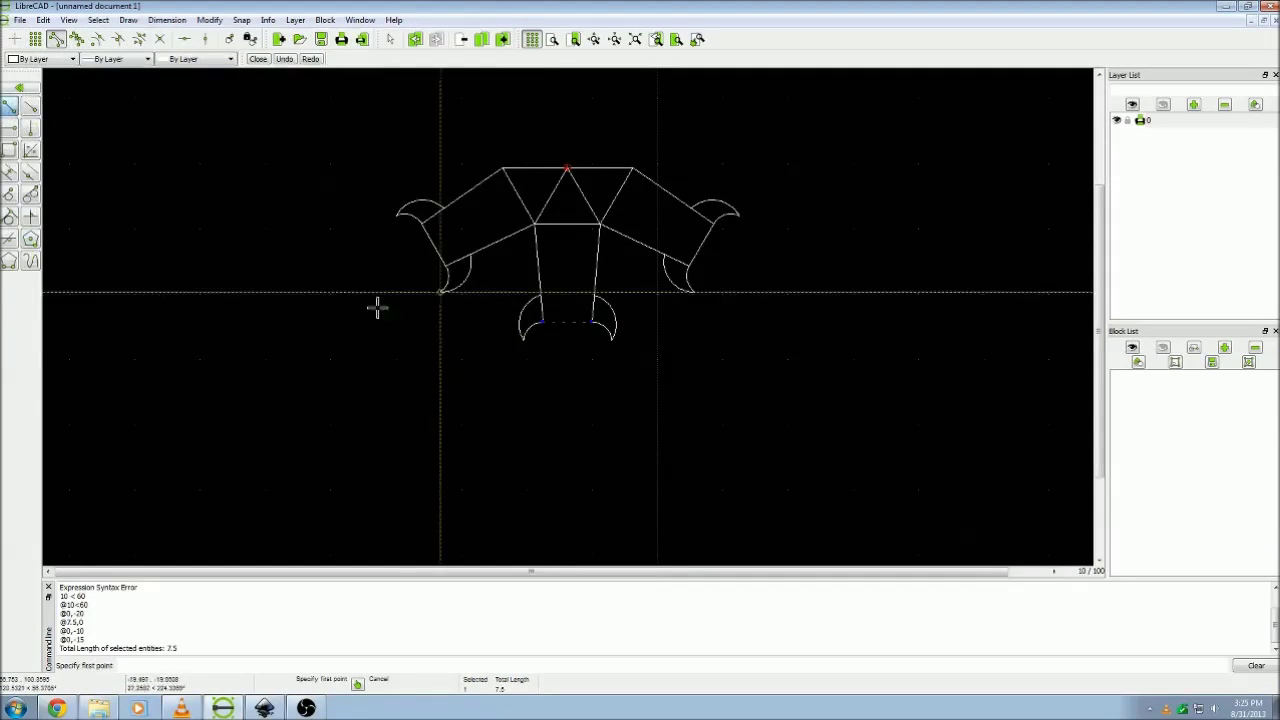
text(300)
key(Return)
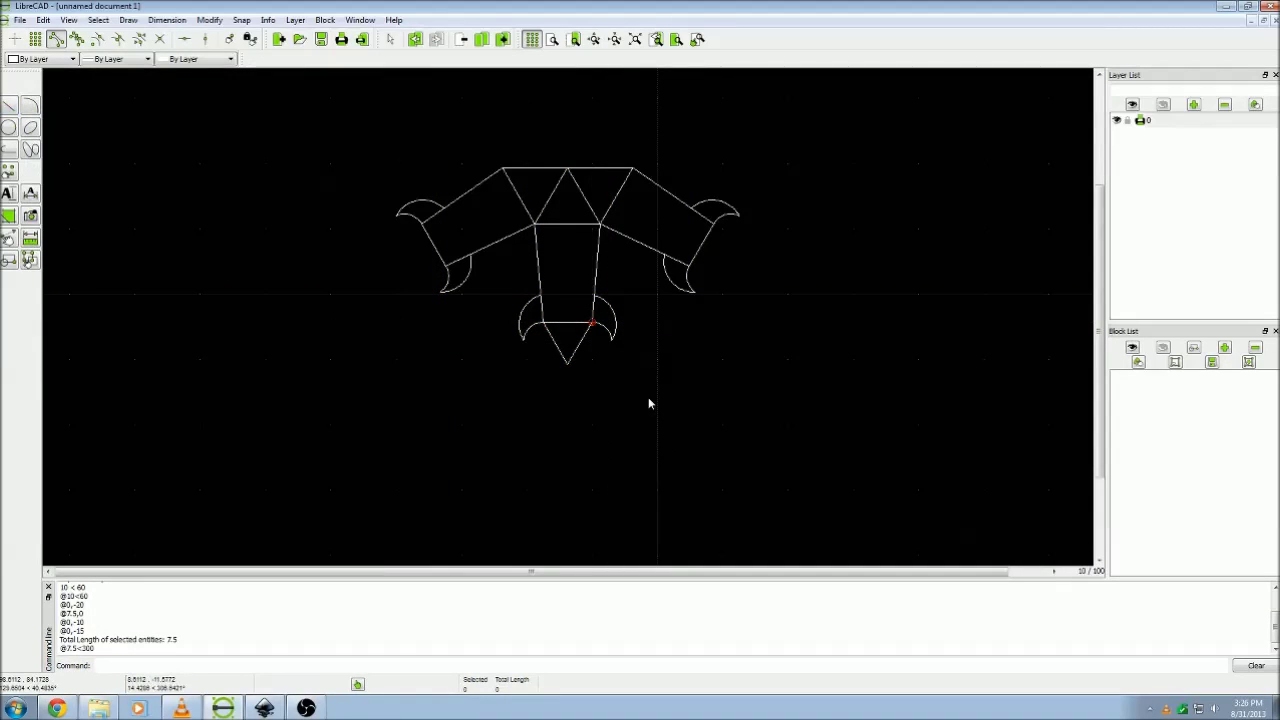
text(60)
key(Return)
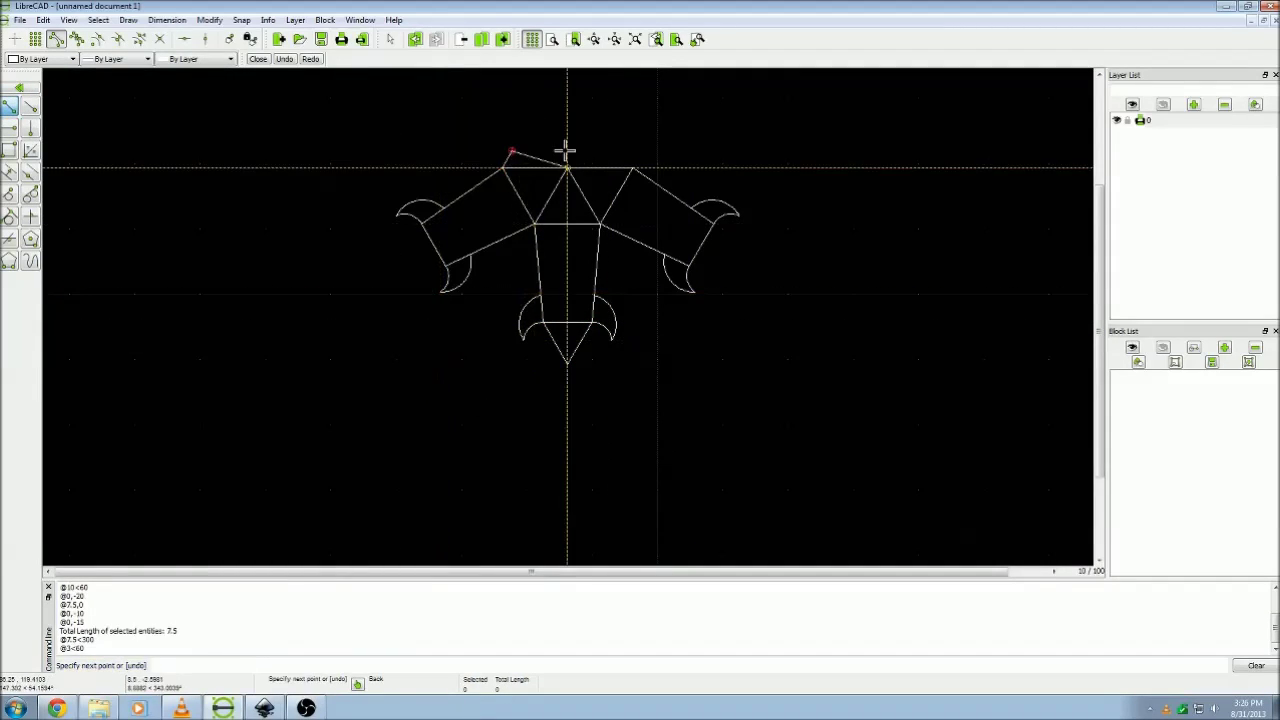
key(Escape)
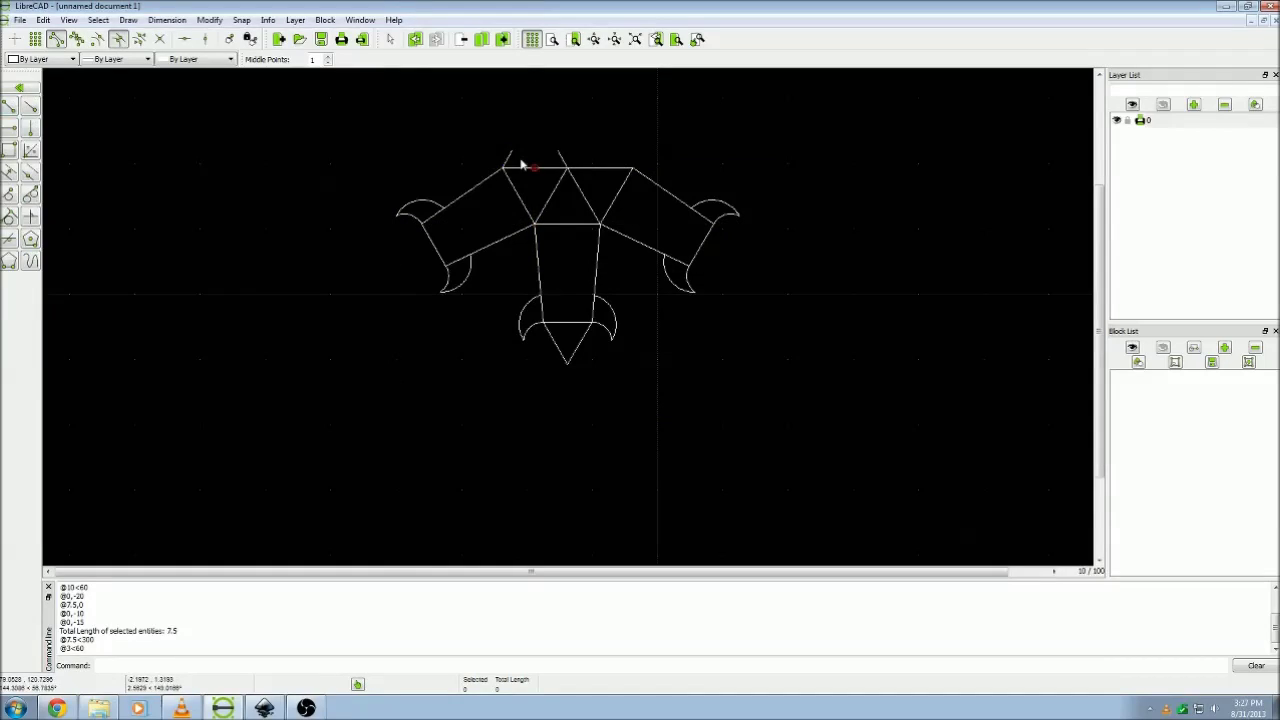
Step: Draw 3-unit edges at 45° and 135° from the top midpoint
text(@3<45)
key(Return)
key(Escape)
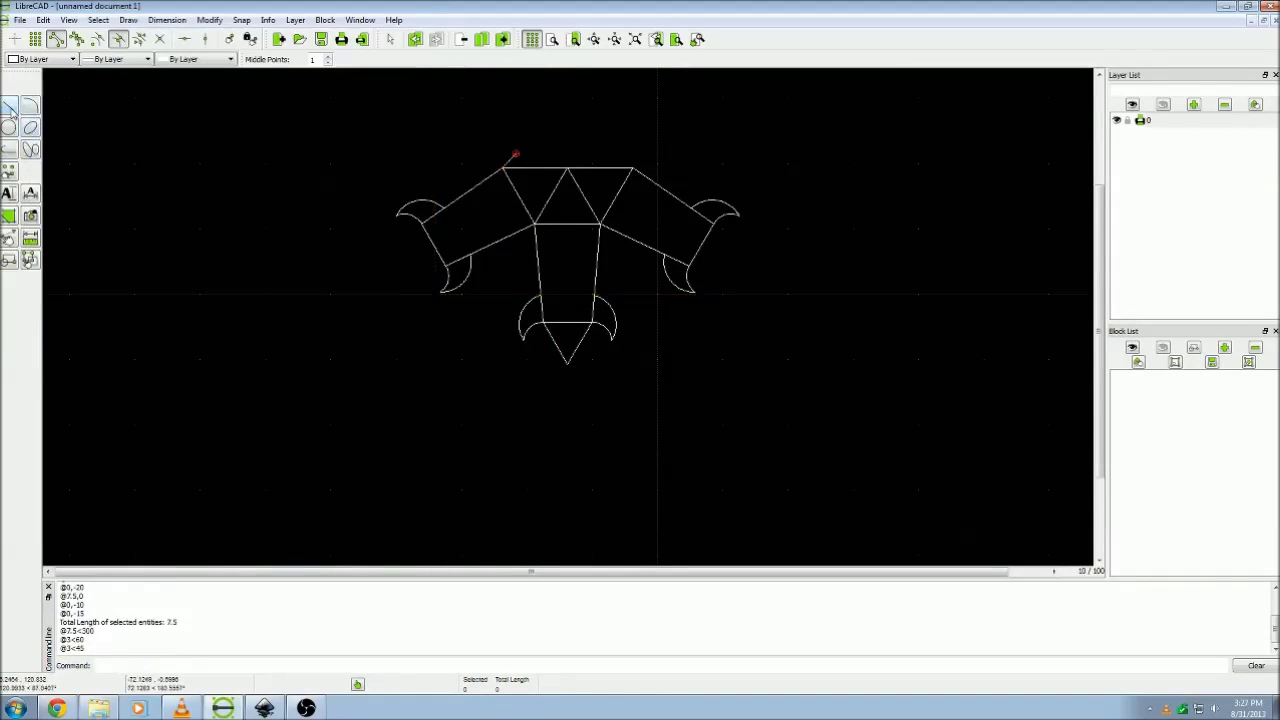
click(9, 106)
click(567, 168)
text(@3<)
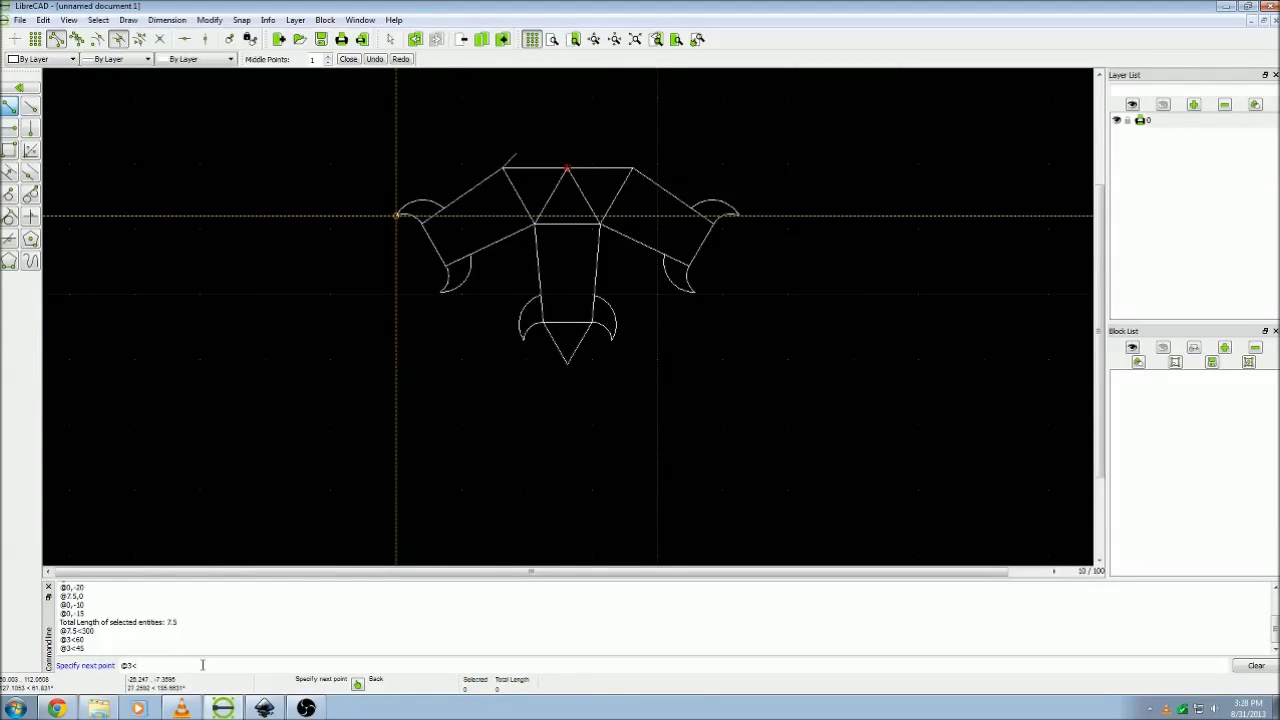
text(135)
key(Return)
key(Escape)
Step: Draw 3-unit left-wing edges at 75° and 195°, then select them for mirroring
scroll(591, 124, up, 2)
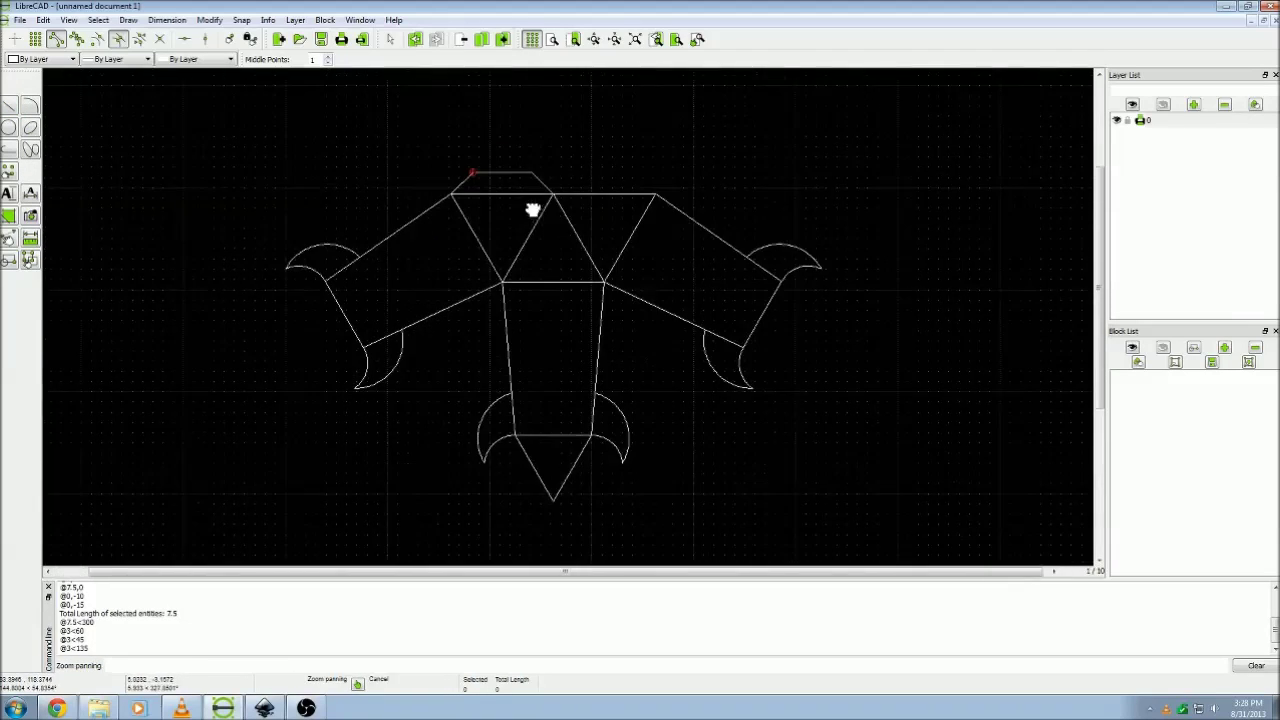
scroll(532, 210, down, 2)
click(9, 106)
click(422, 250)
text(@3<)
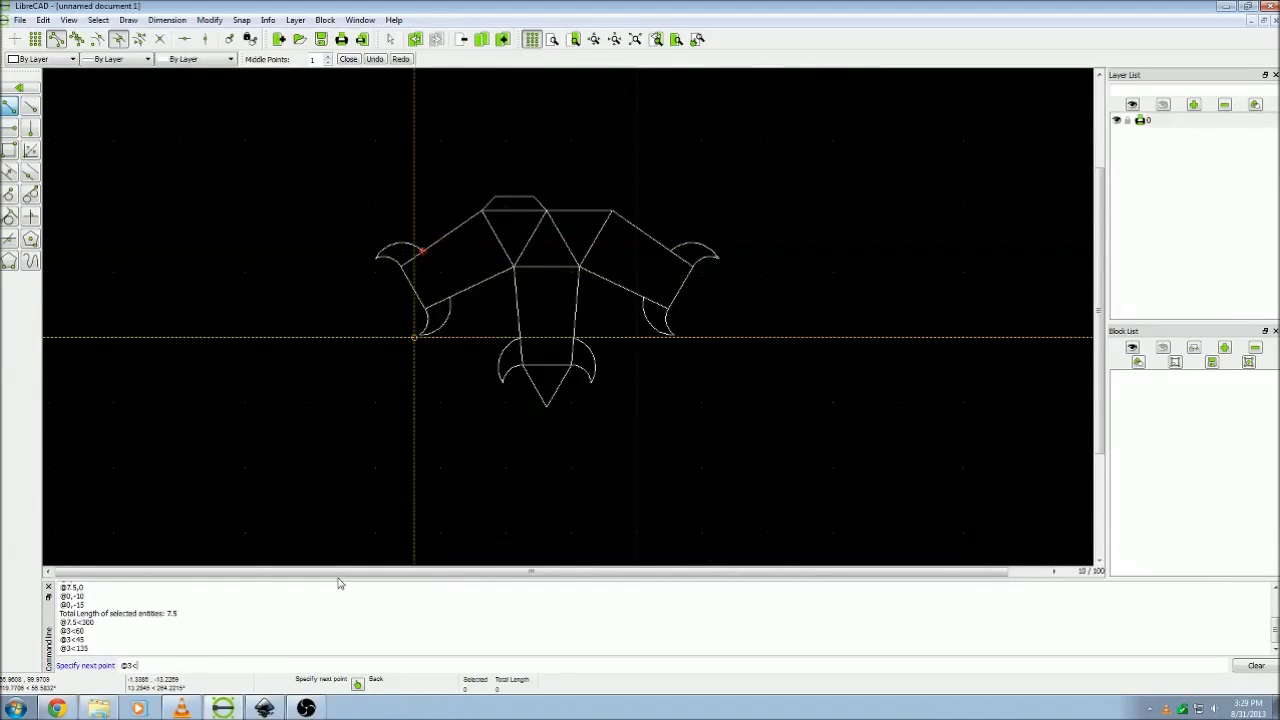
text(75)
key(Return)
text(@3<195)
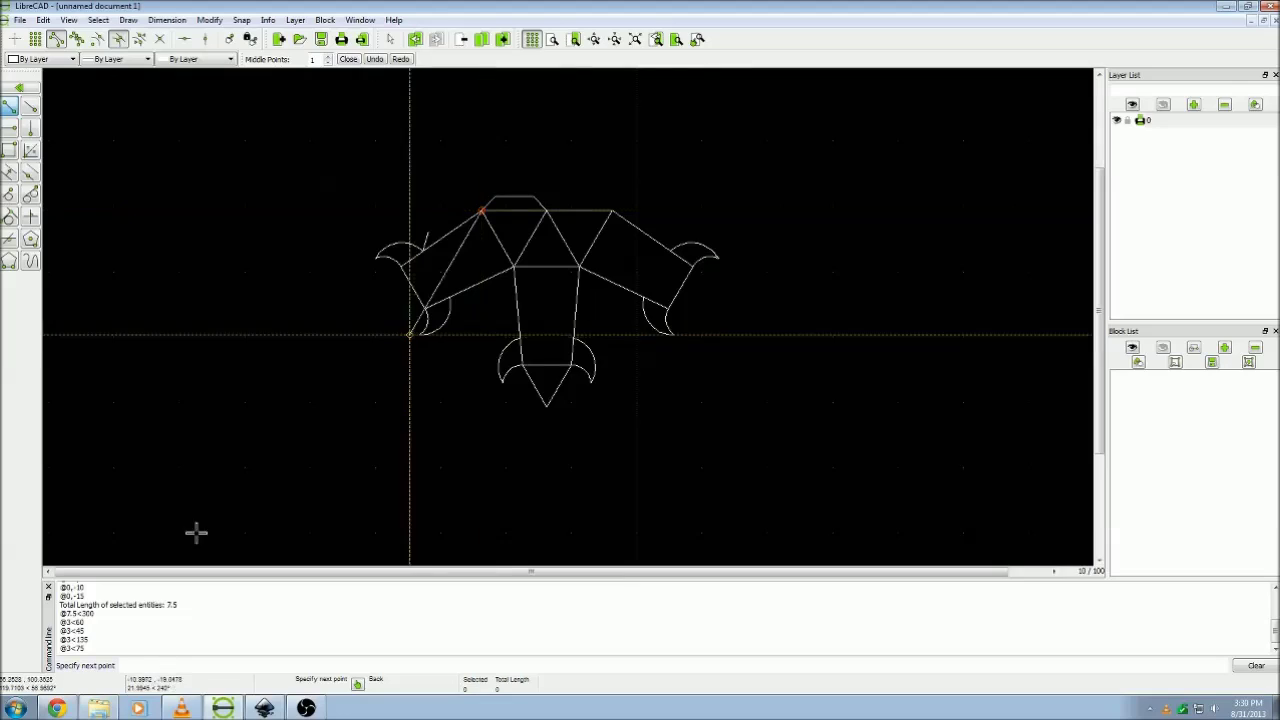
key(Return)
key(Escape)
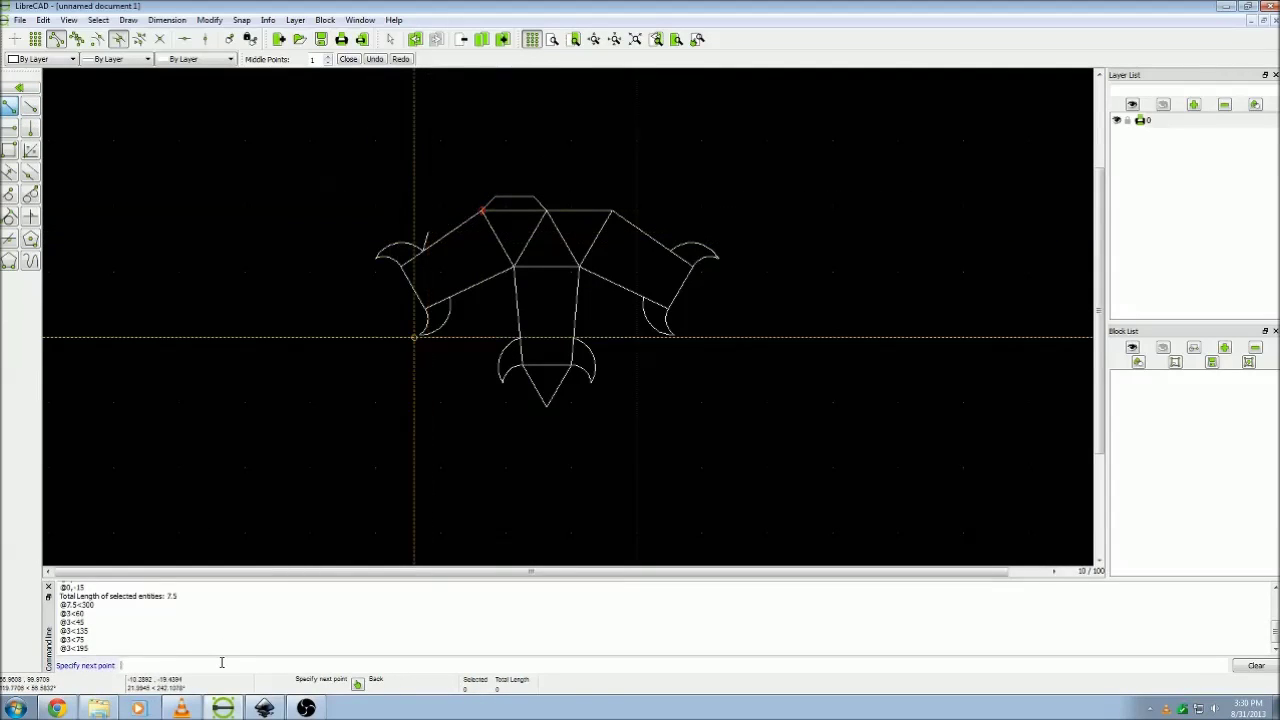
click(420, 335)
key(Return)
Step: Mirror the left-wing edges onto the right wing across the vertical body axis
click(546, 210)
click(546, 405)
click(662, 403)
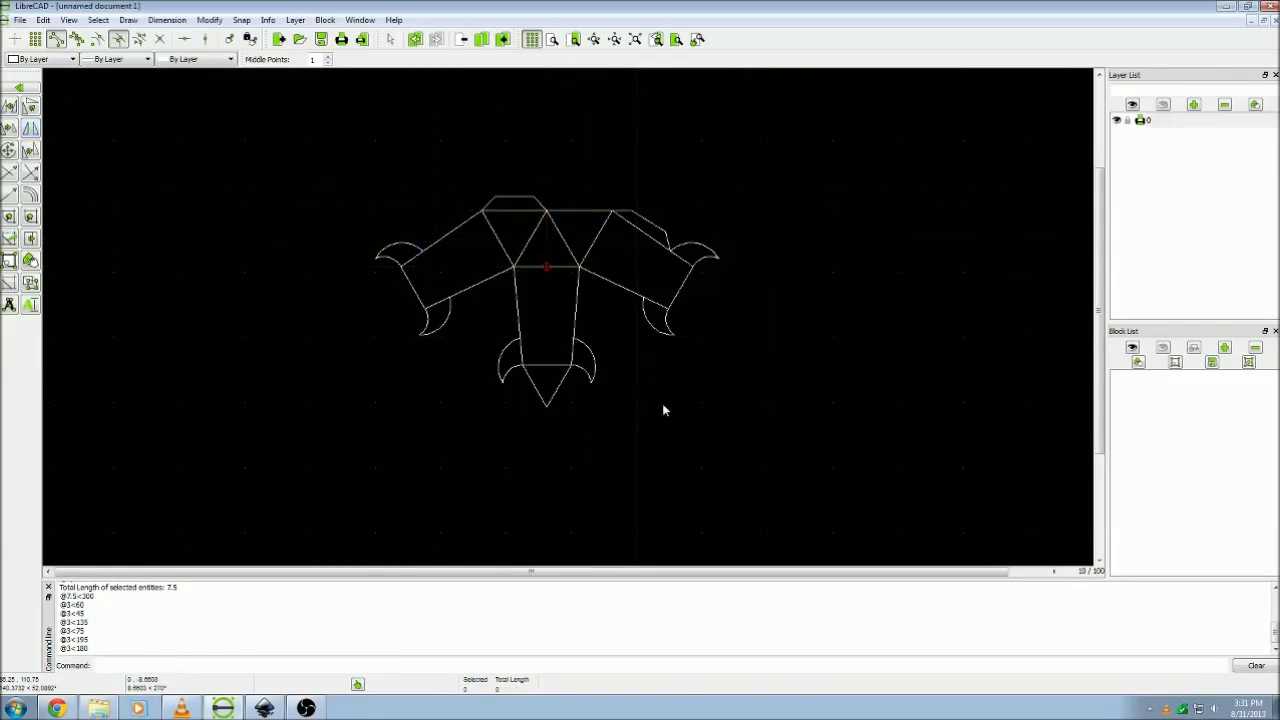
Step: Rotate an arm edge 30° about a reference point on the body
click(30, 237)
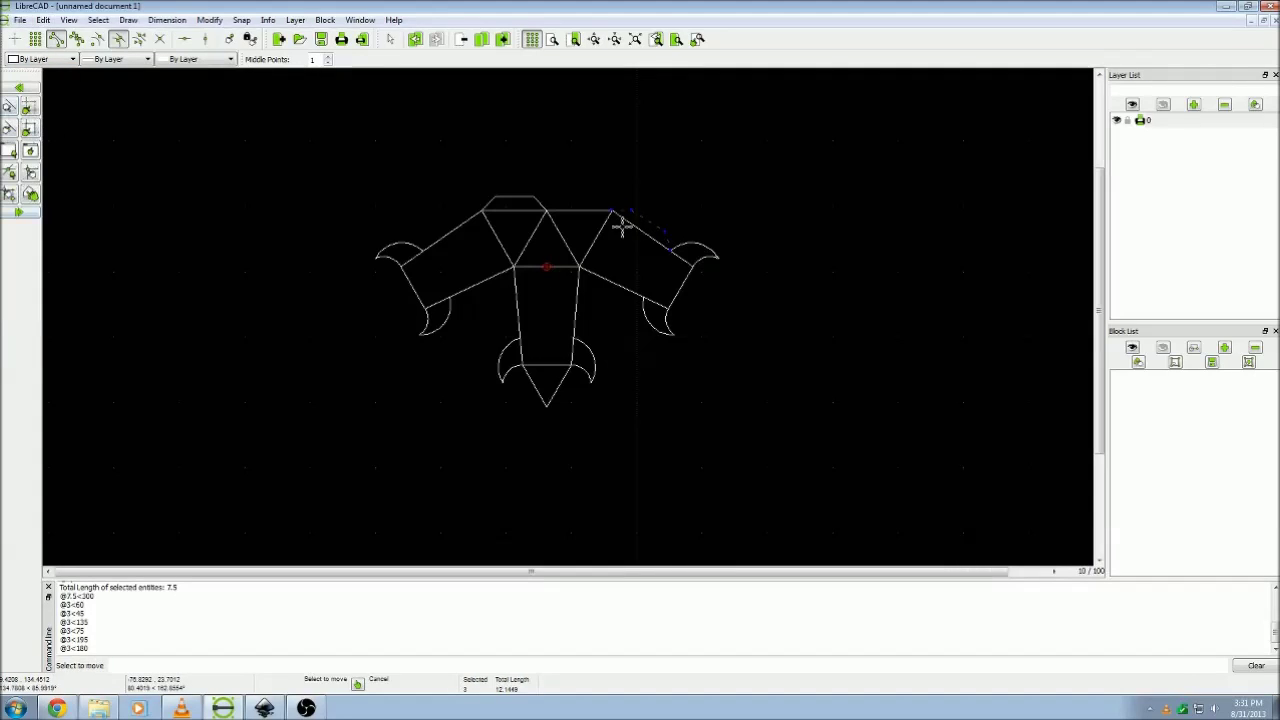
click(9, 150)
click(580, 266)
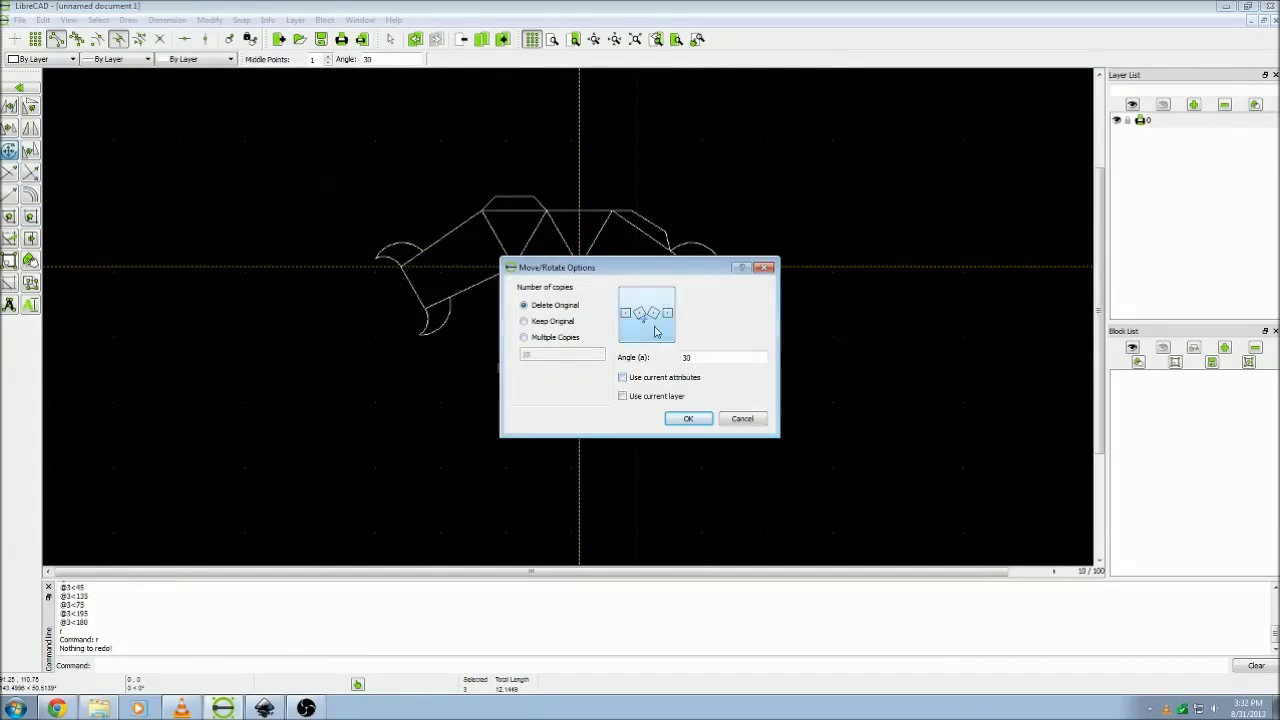
click(689, 416)
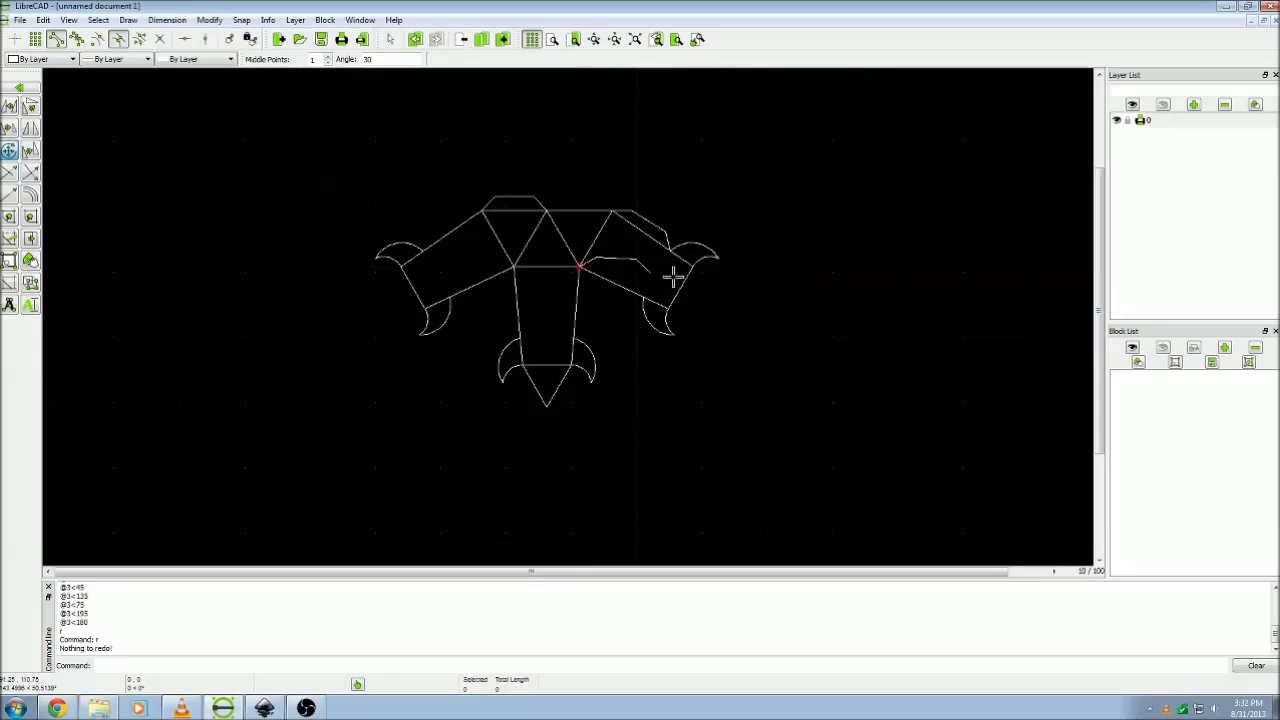
Step: Mirror the arm edges through the body onto the left arm, keeping the originals
click(9, 131)
click(565, 243)
click(546, 365)
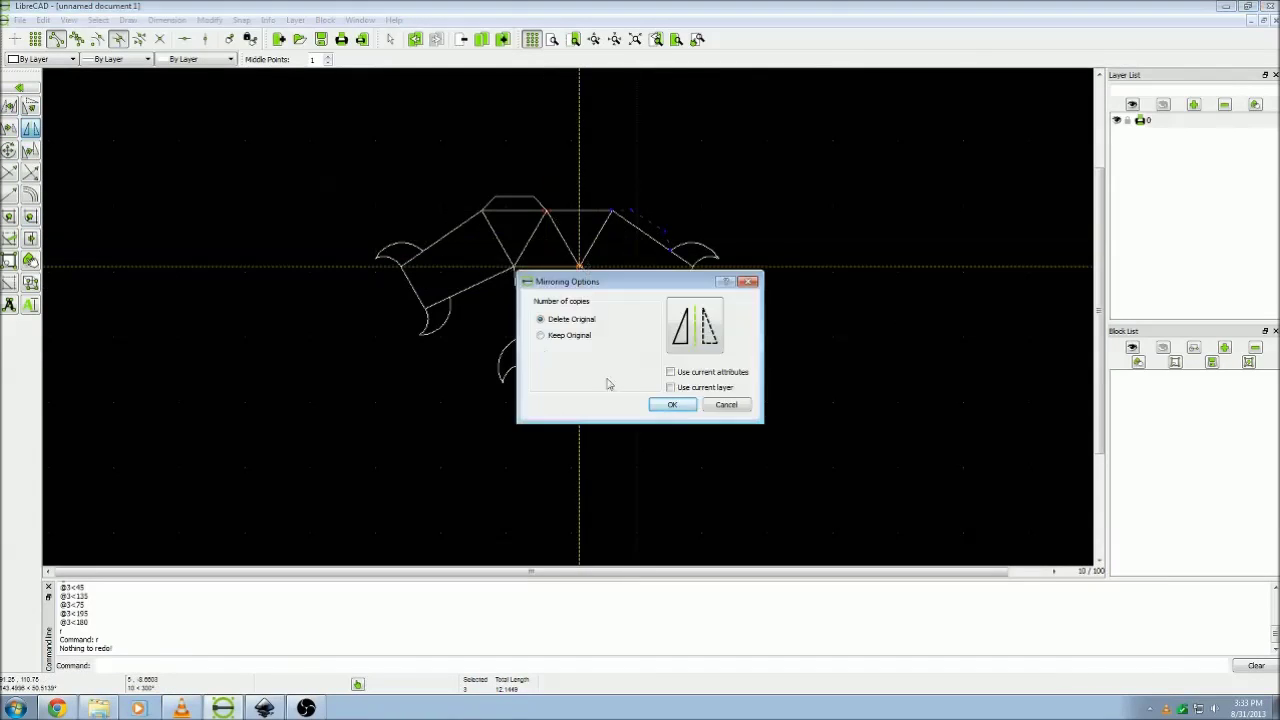
click(663, 403)
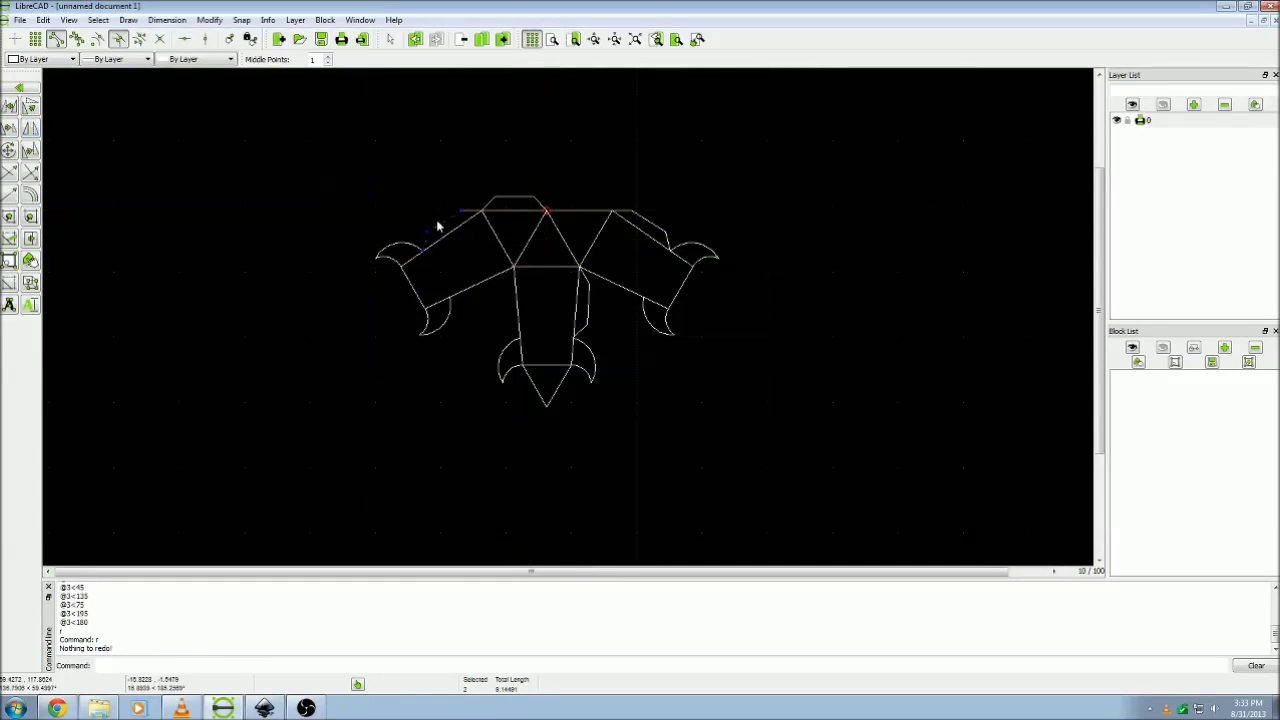
click(497, 237)
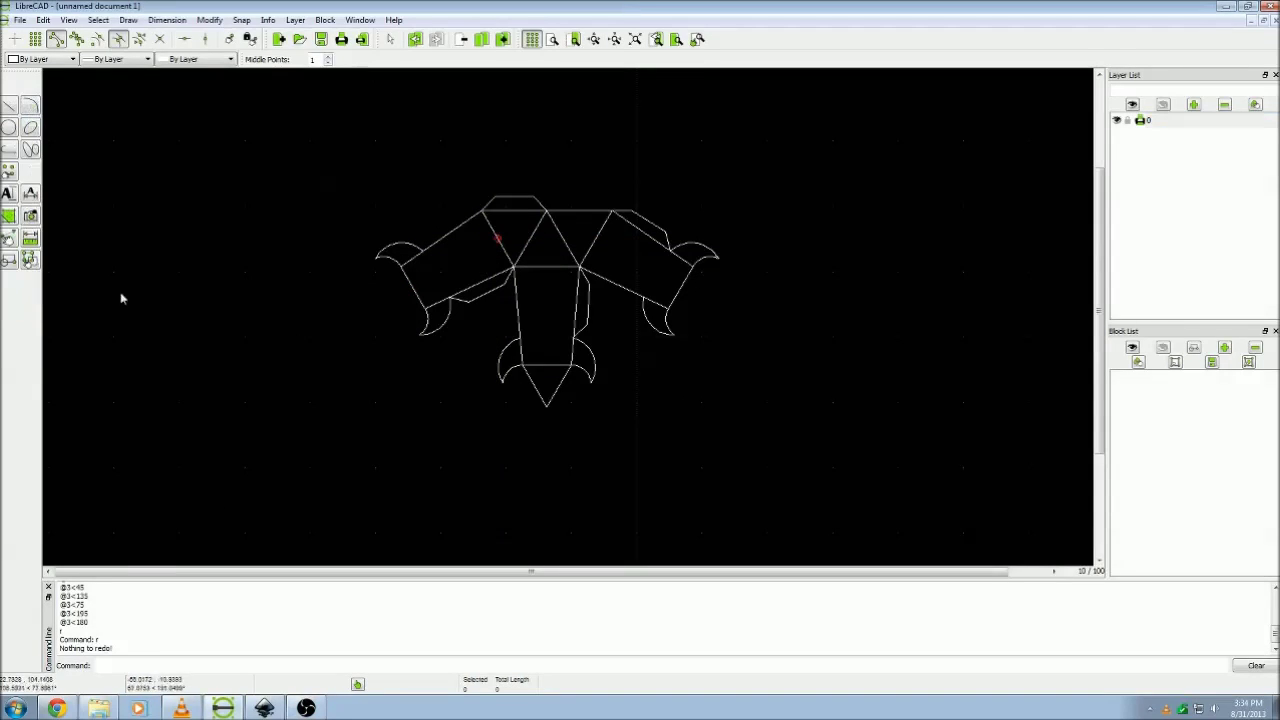
Step: From the nose triangle's tip, draw a 3-unit horizontal edge and a 3-unit edge at 270°
click(9, 106)
click(546, 407)
text(@3,0)
key(Return)
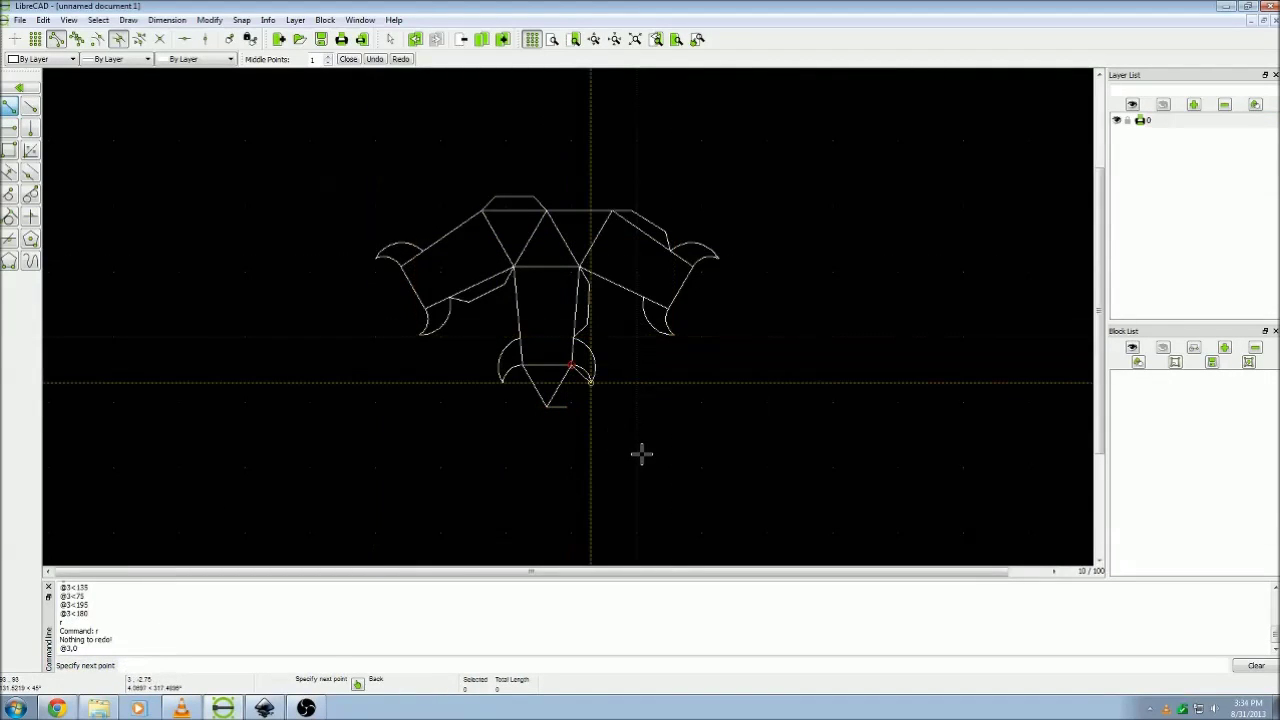
text(@3<270)
key(Return)
key(Escape)
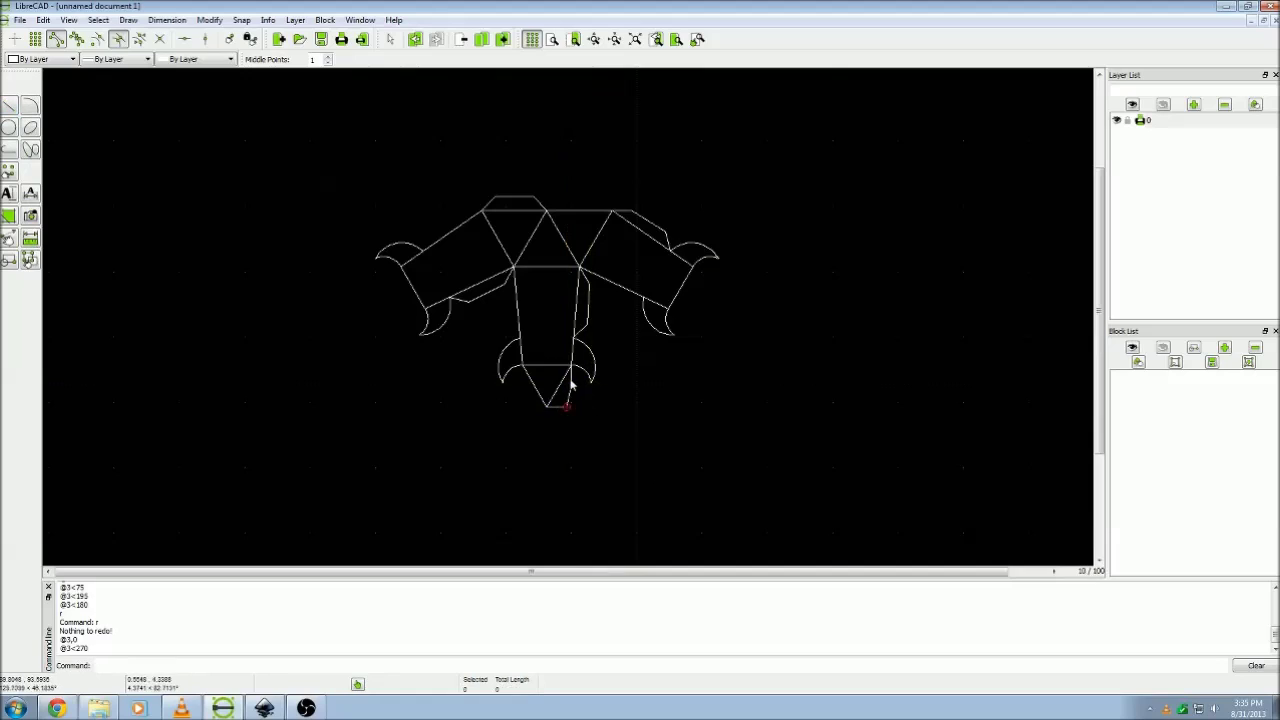
Step: Add a 2-unit edge and a 2-unit edge at 285° from the tip, then select them
key(Return)
click(547, 407)
text(@2,0)
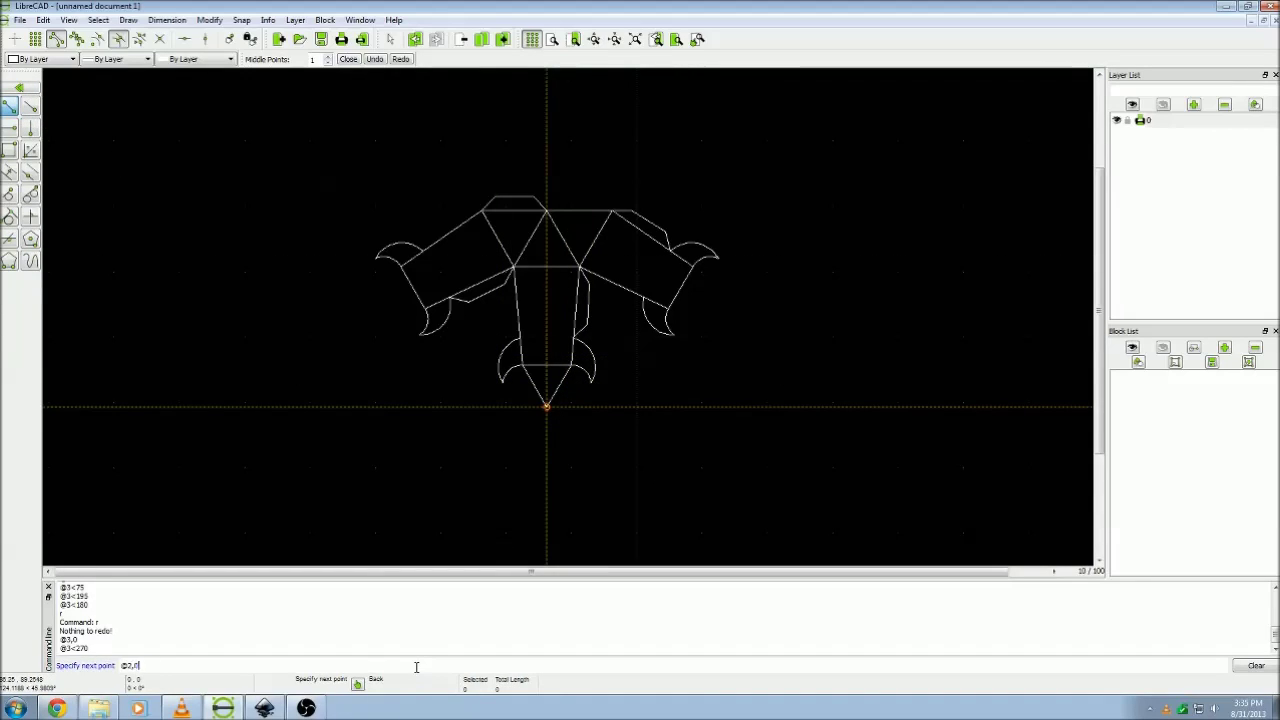
key(Return)
text(@2<285)
key(Return)
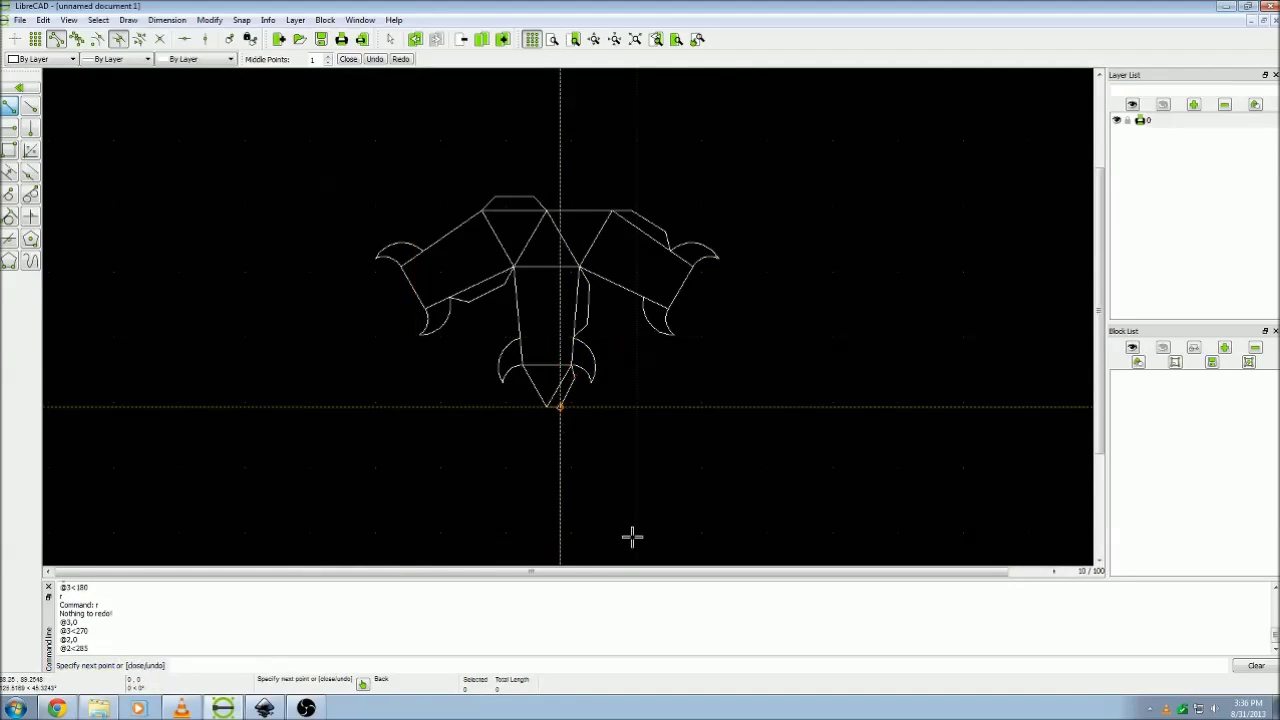
key(Escape)
click(8, 237)
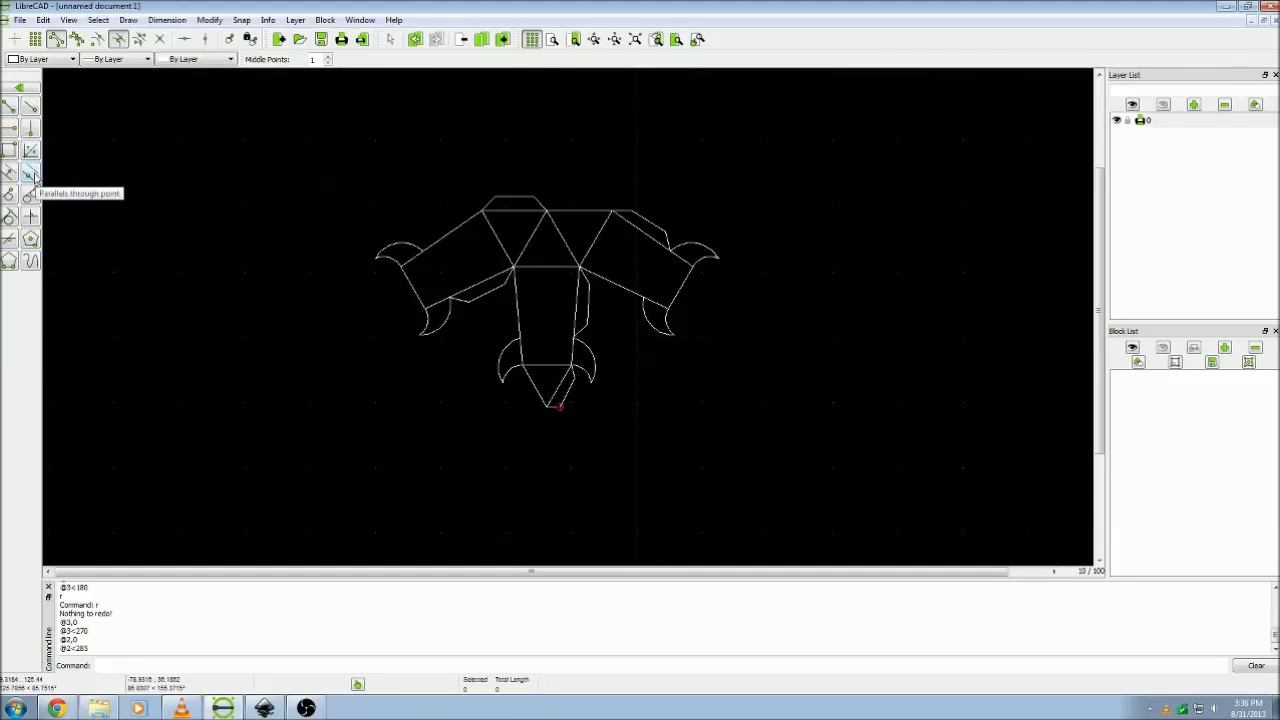
Step: Rotate the tip edges 30° about a reference point on the left wing
click(30, 128)
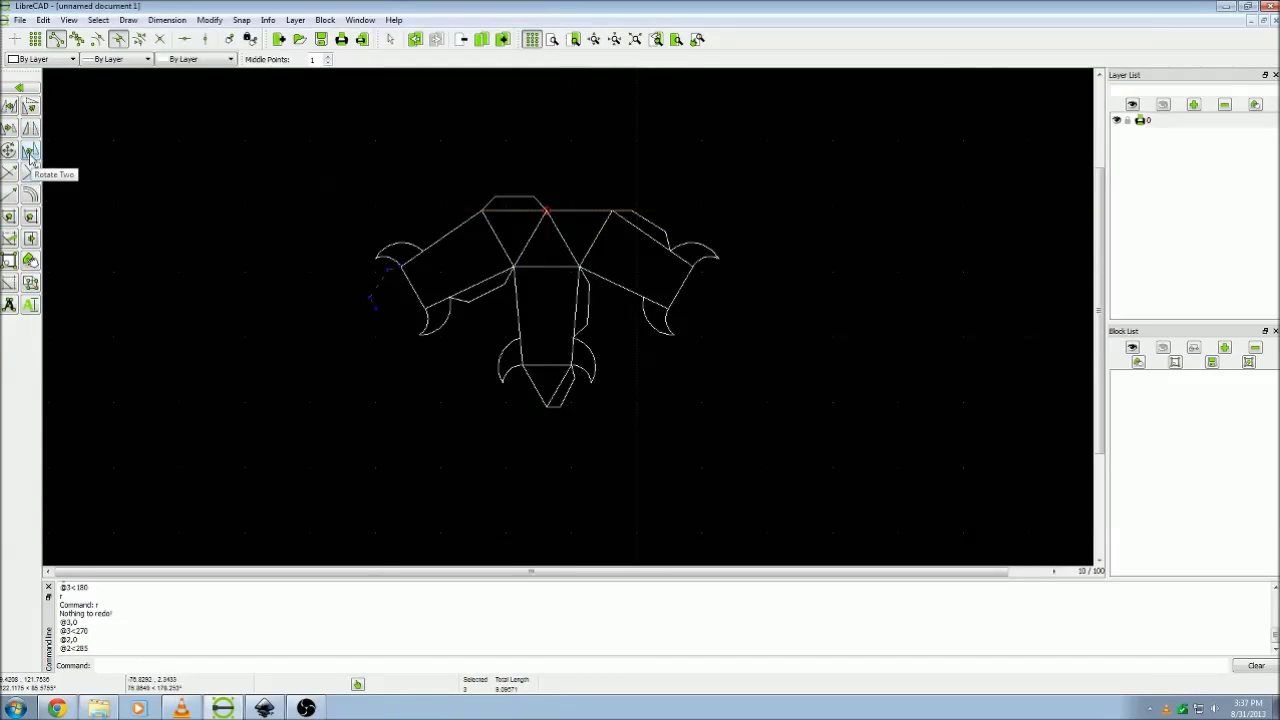
click(8, 150)
click(401, 265)
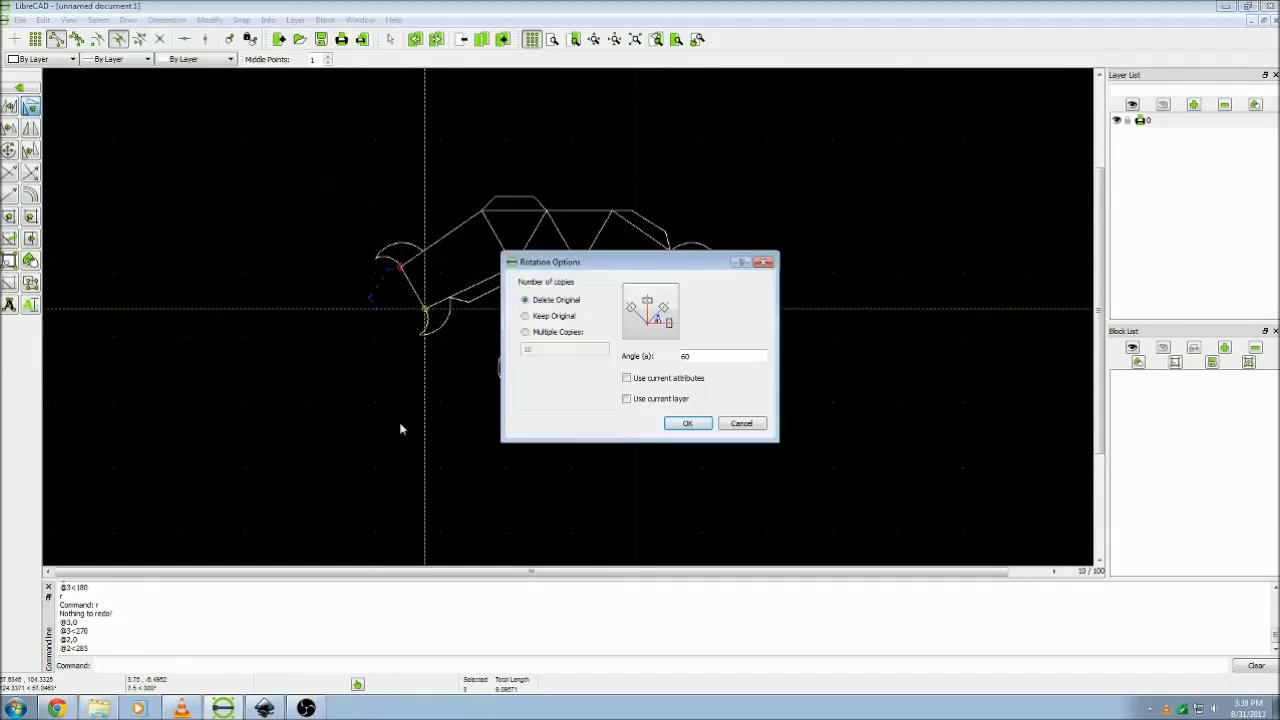
click(687, 423)
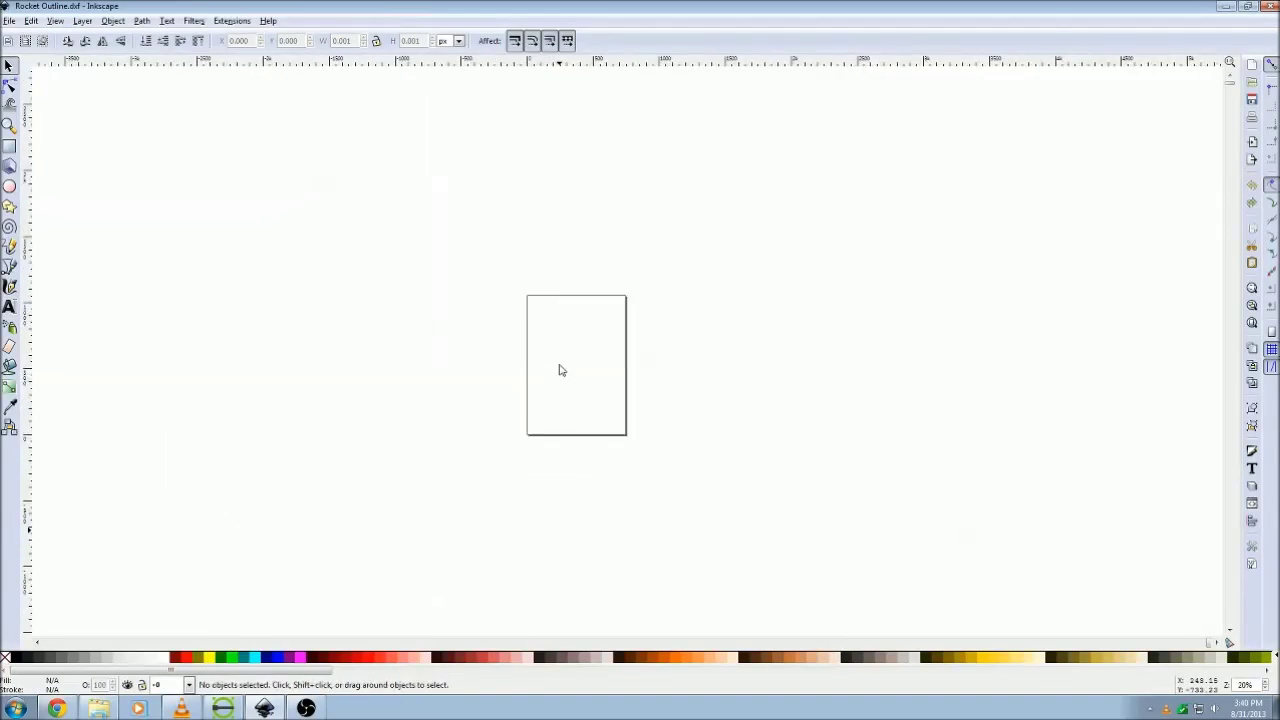
Step: Import the DXF outline and make the page landscape, resized to fit the drawing
key(Return)
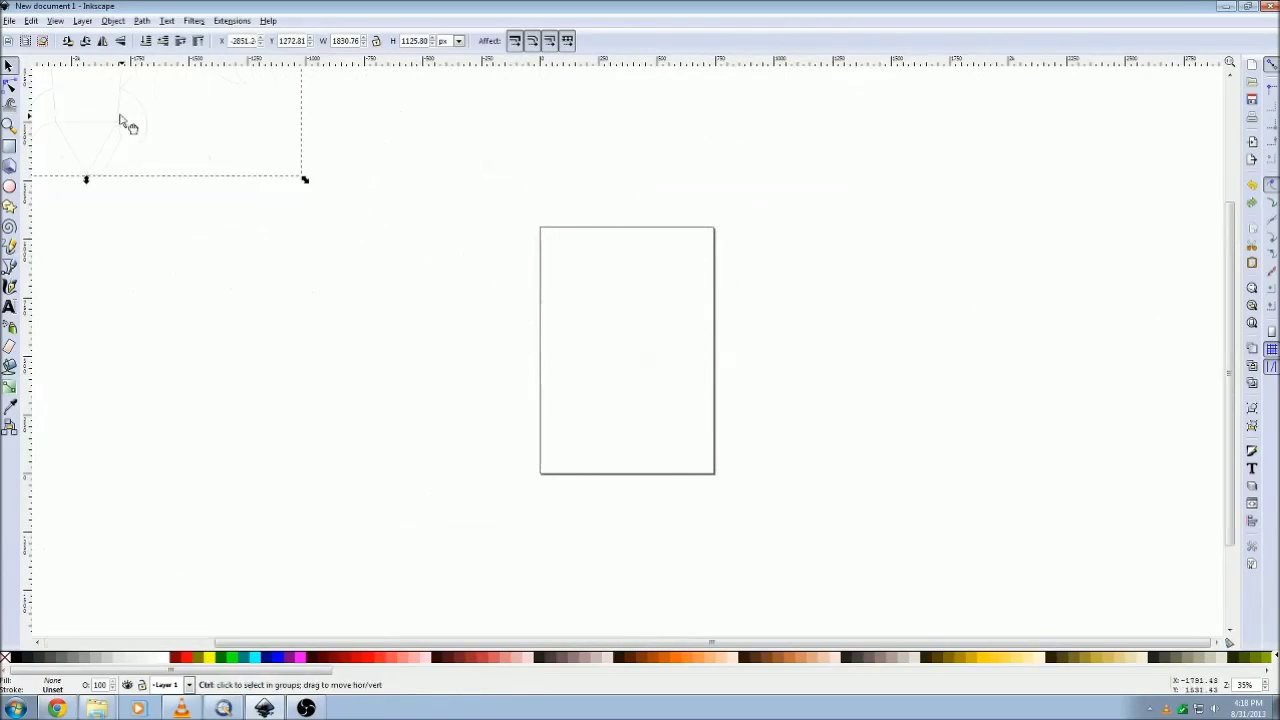
click(58, 225)
click(714, 300)
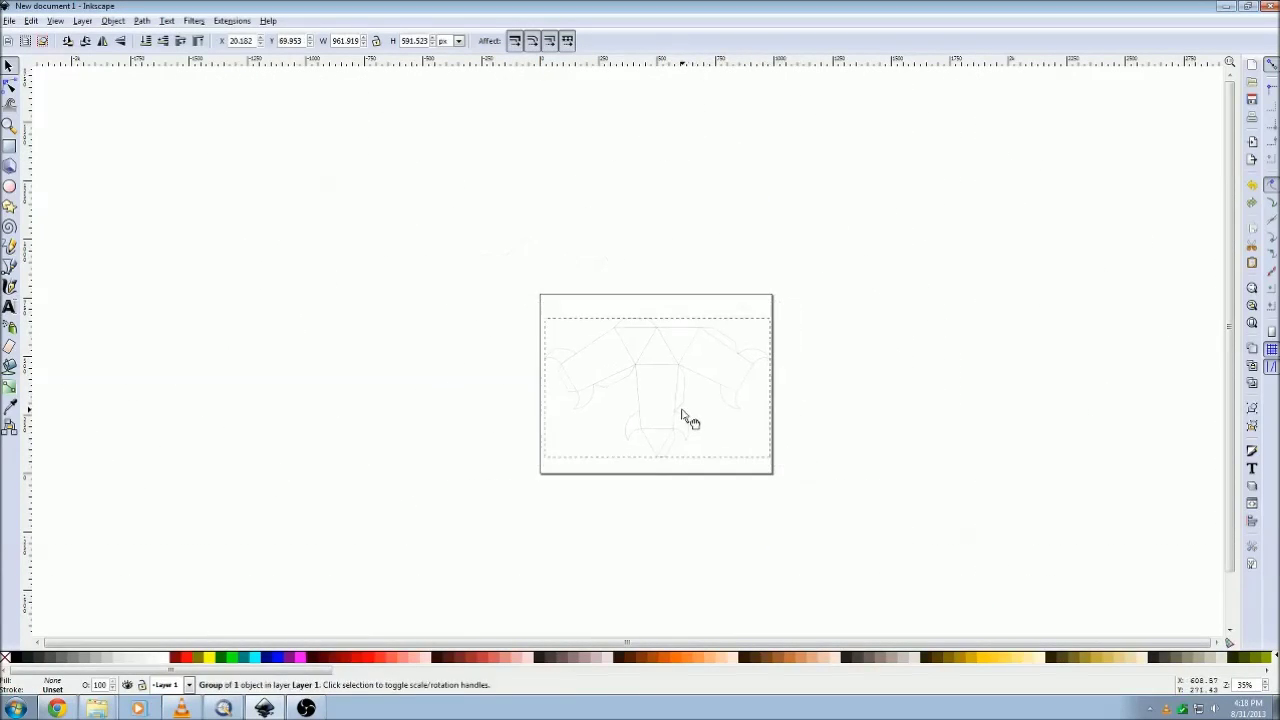
Step: Ungroup the outline into separate paths and select nodes on the small right-hand path
key(5)
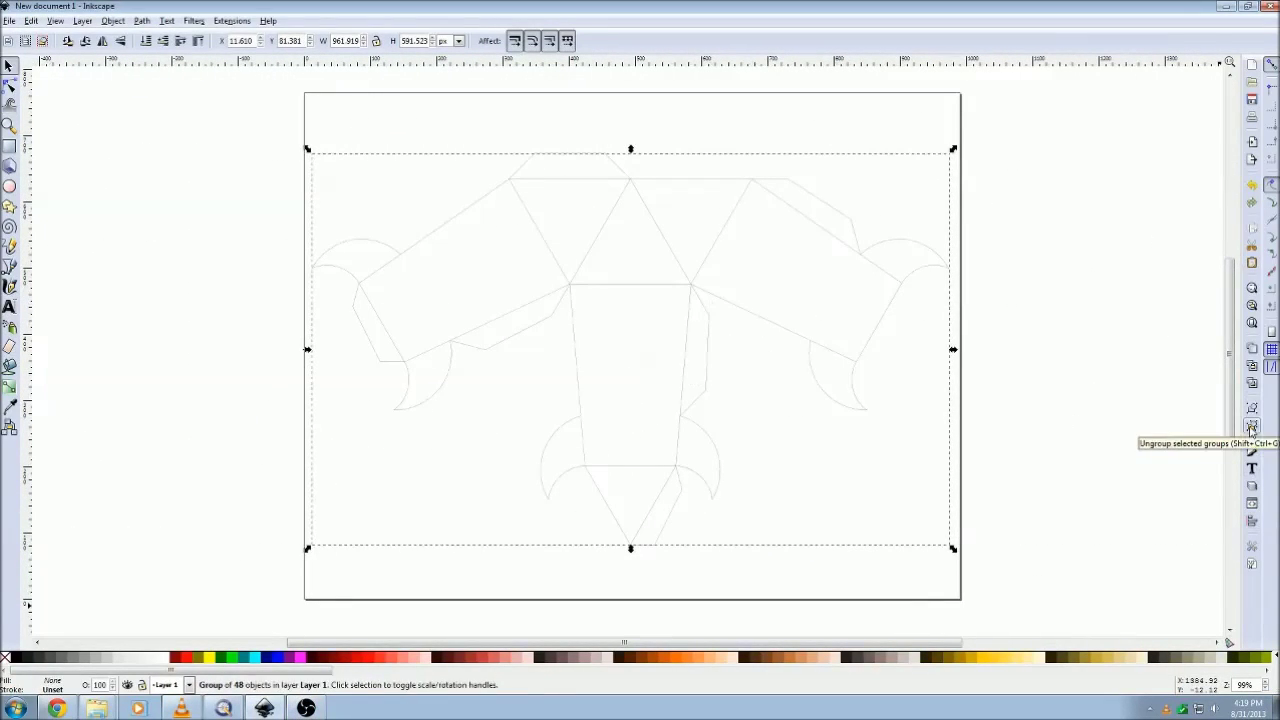
click(1252, 425)
double_click(840, 355)
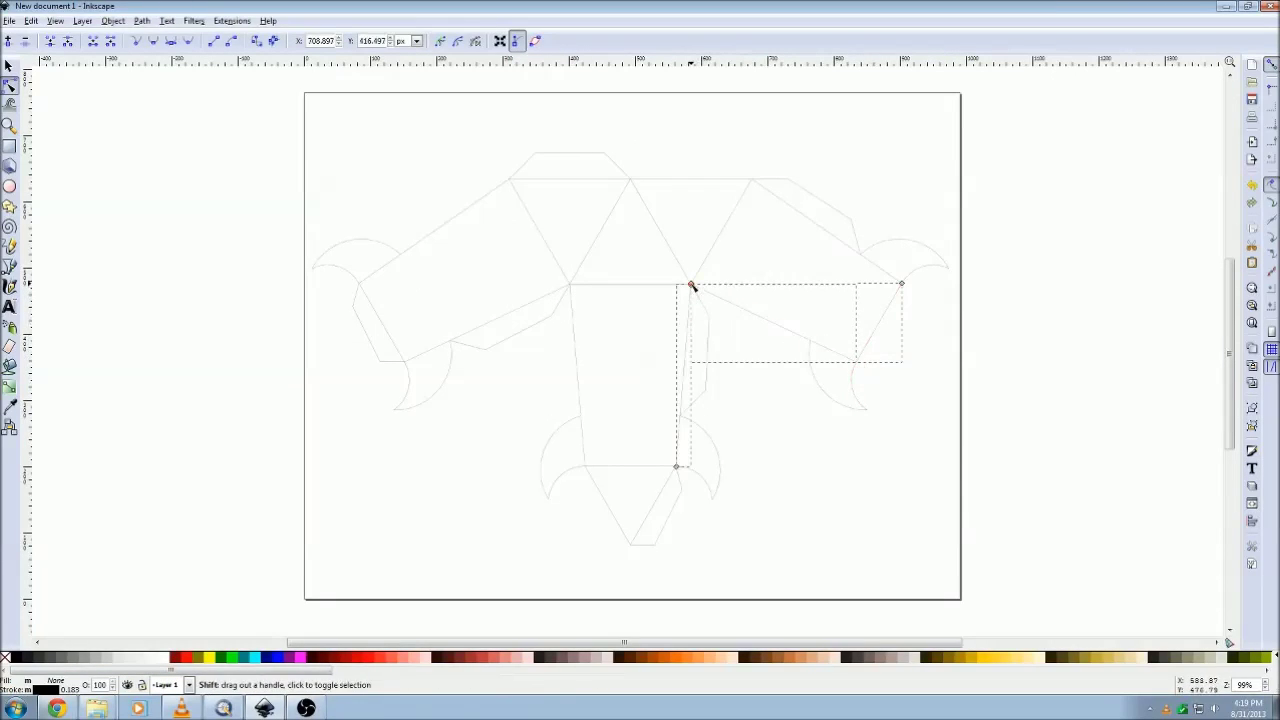
drag(903, 280, 860, 366)
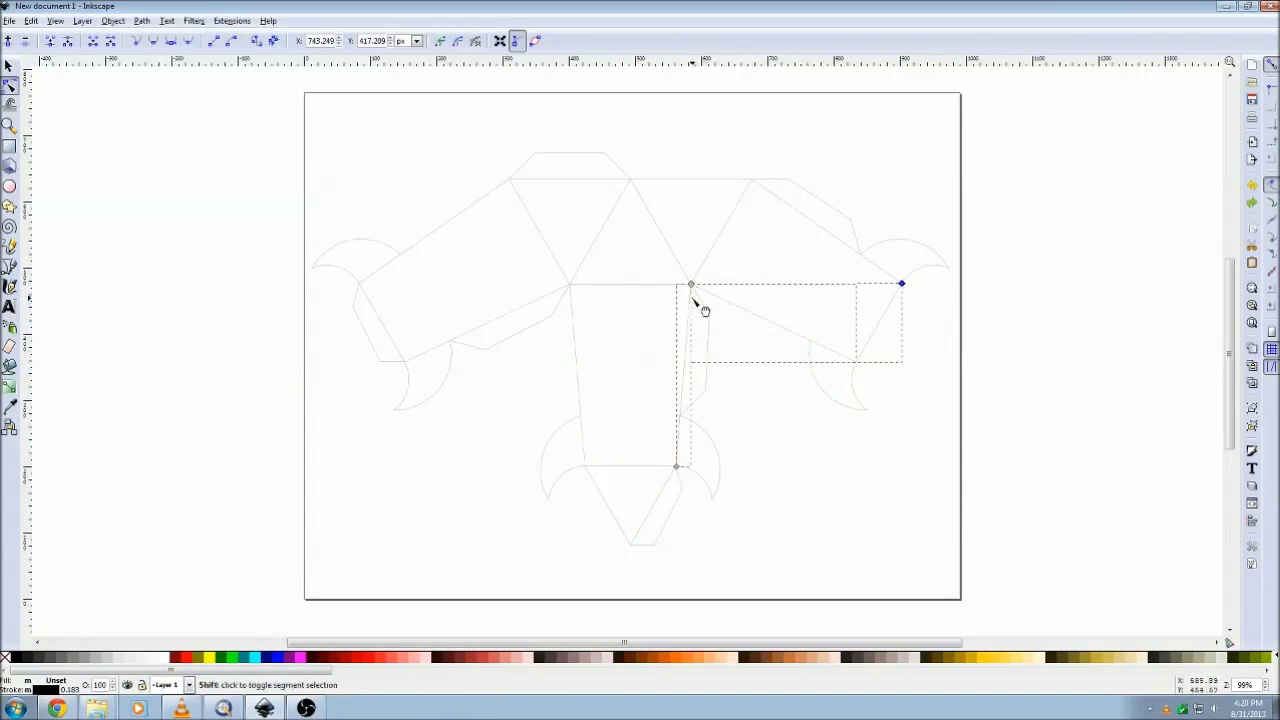
shift+click(569, 287)
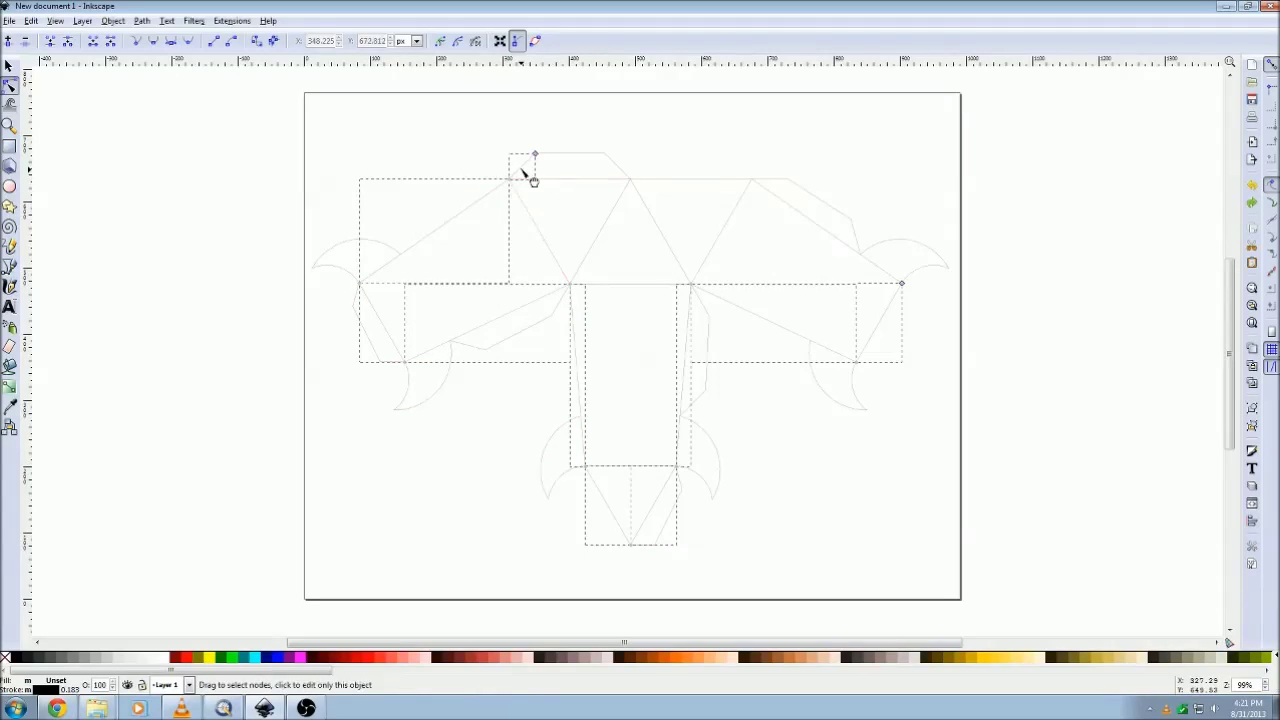
click(856, 347)
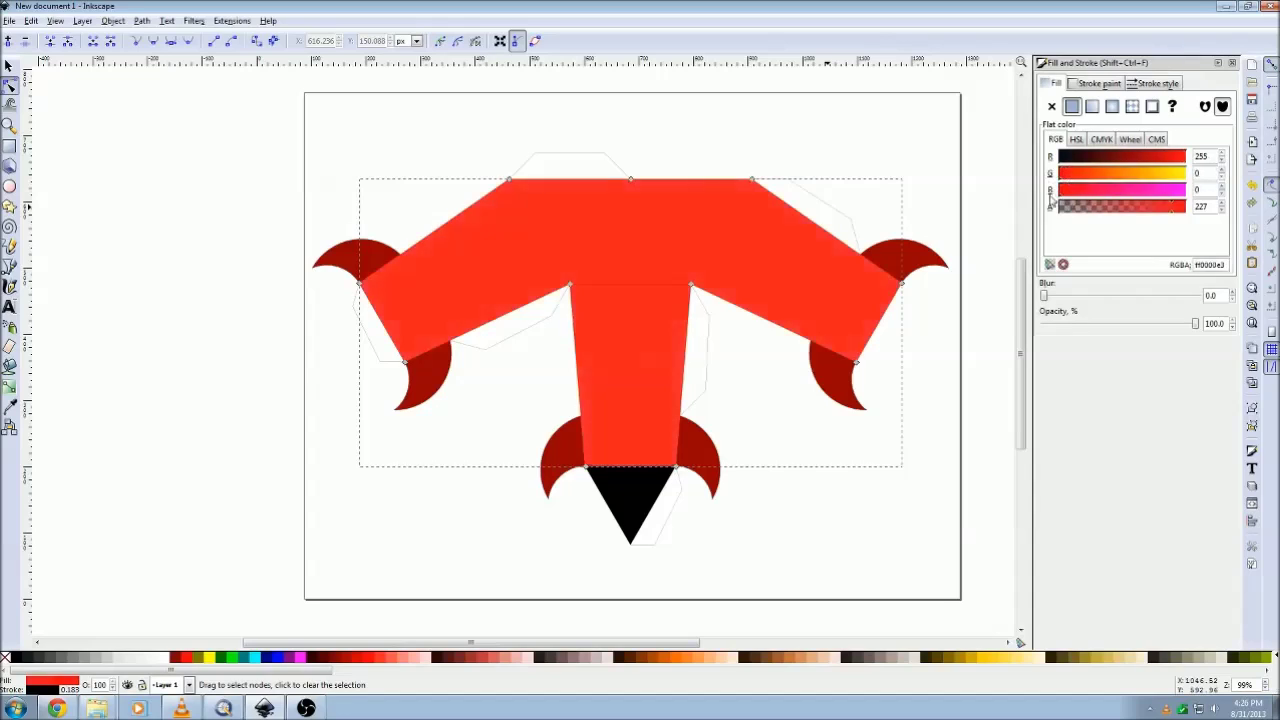
Step: Deselect everything to view the red body, dark-red fins and black nose
click(779, 421)
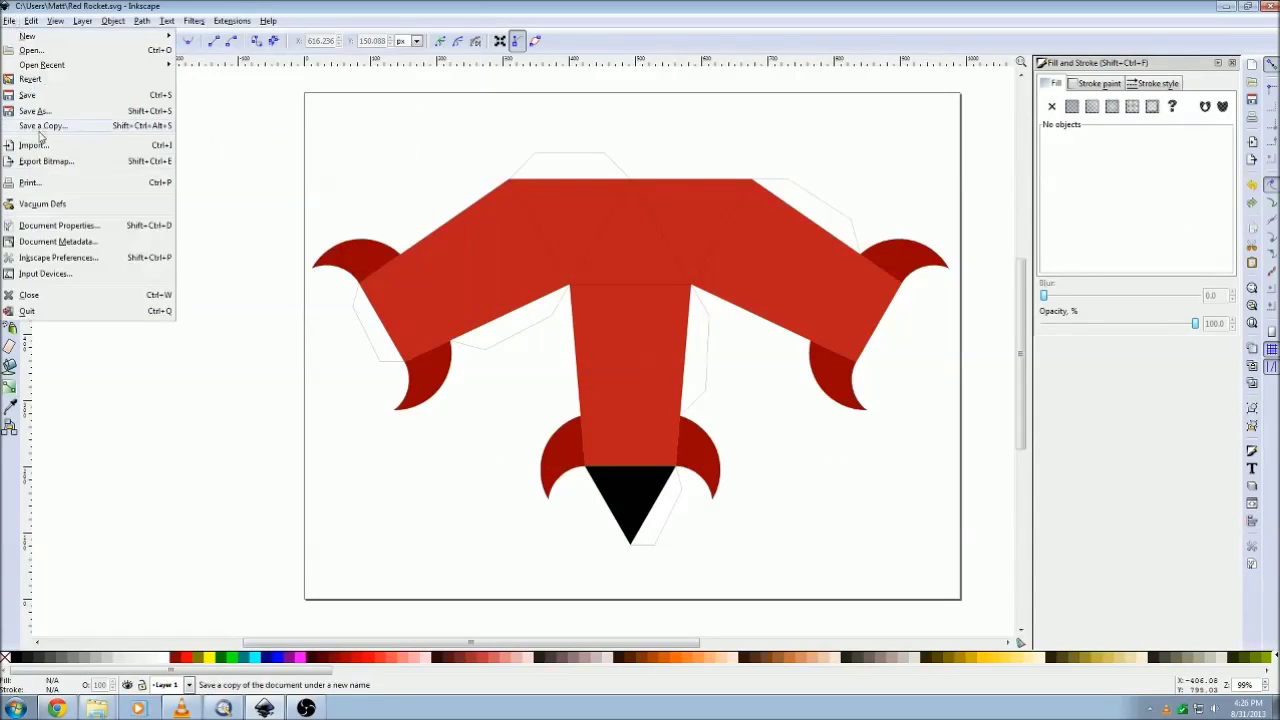